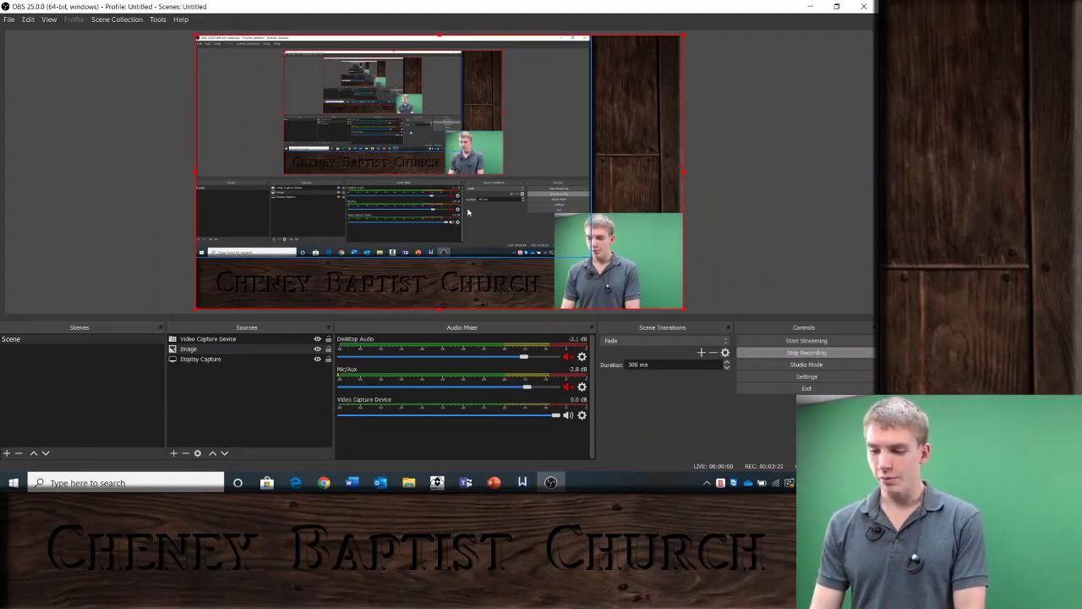
Step: Reduce the program window to a smaller floating size and maximize it again
drag(658, 5, 487, 77)
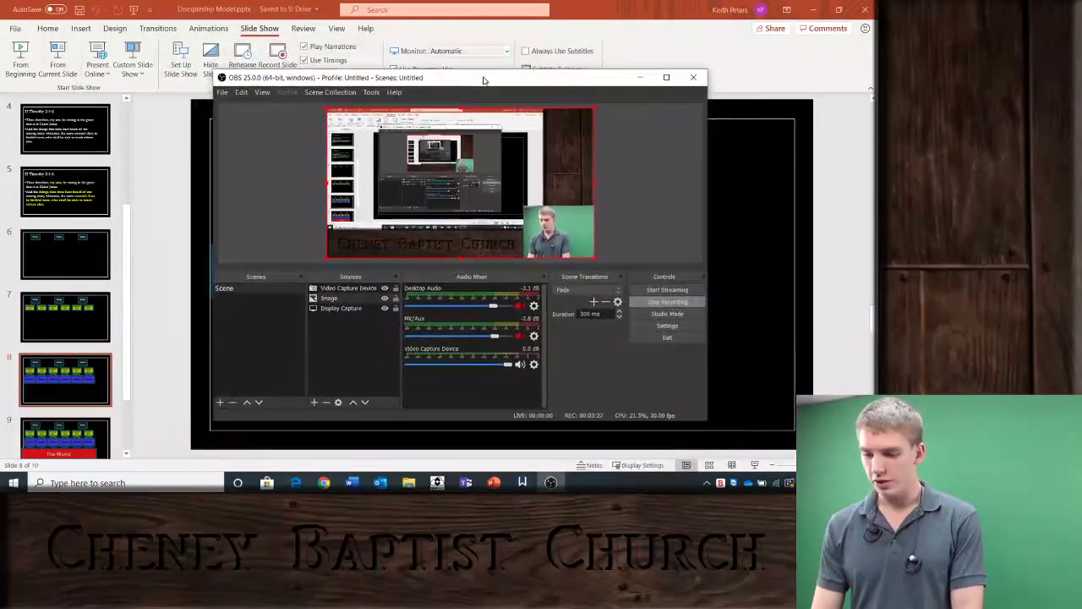
click(671, 82)
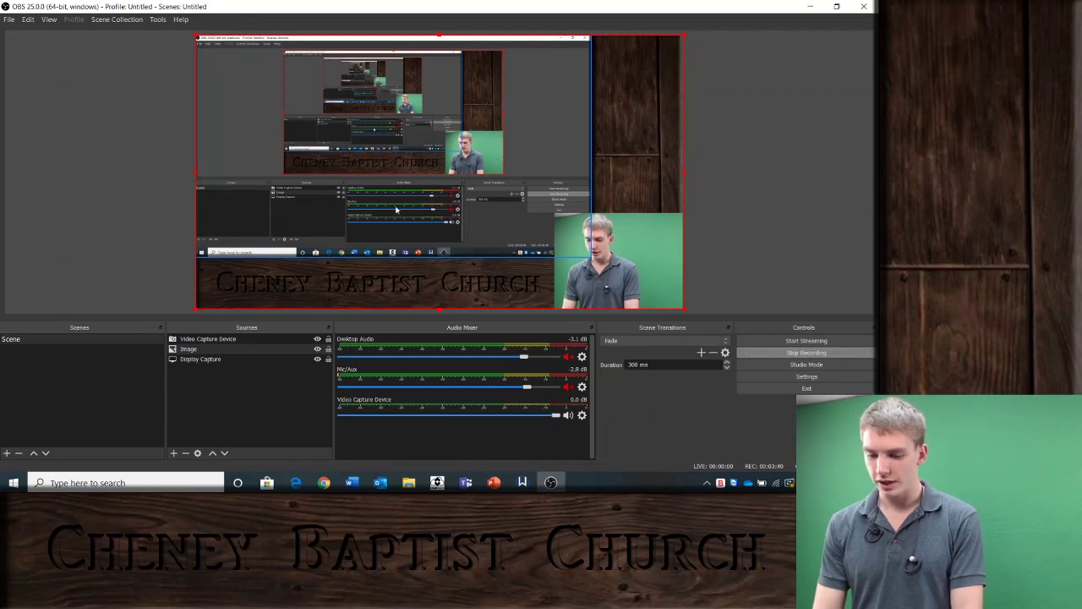
Step: Select the scene and its Image source to examine how the church background frames the preview
click(15, 340)
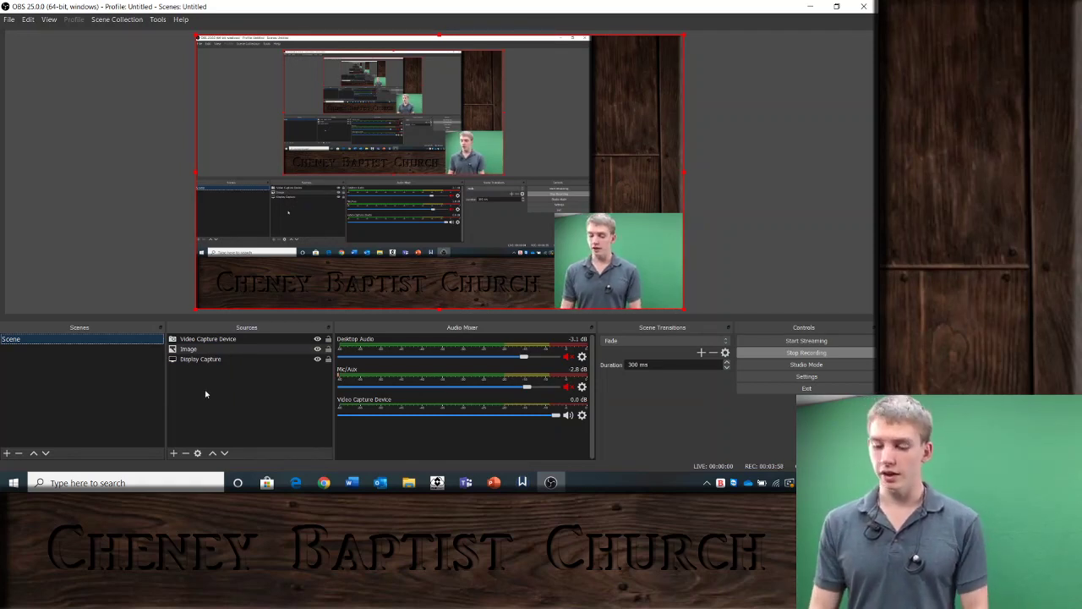
click(188, 350)
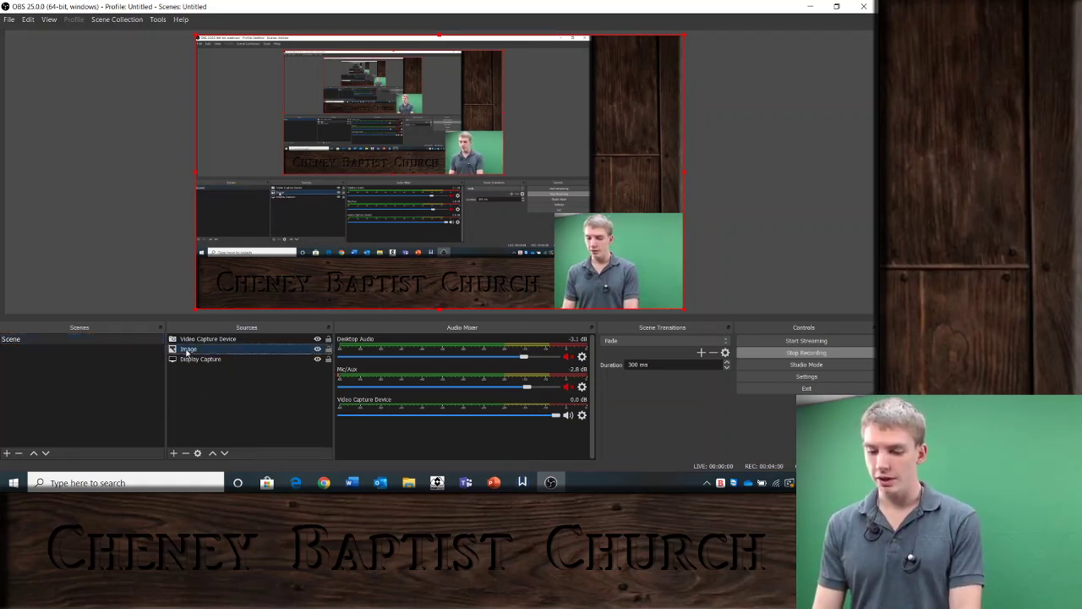
mouse_move(262, 298)
mouse_down()
mouse_move(216, 247)
mouse_move(89, 256)
mouse_move(263, 295)
mouse_up()
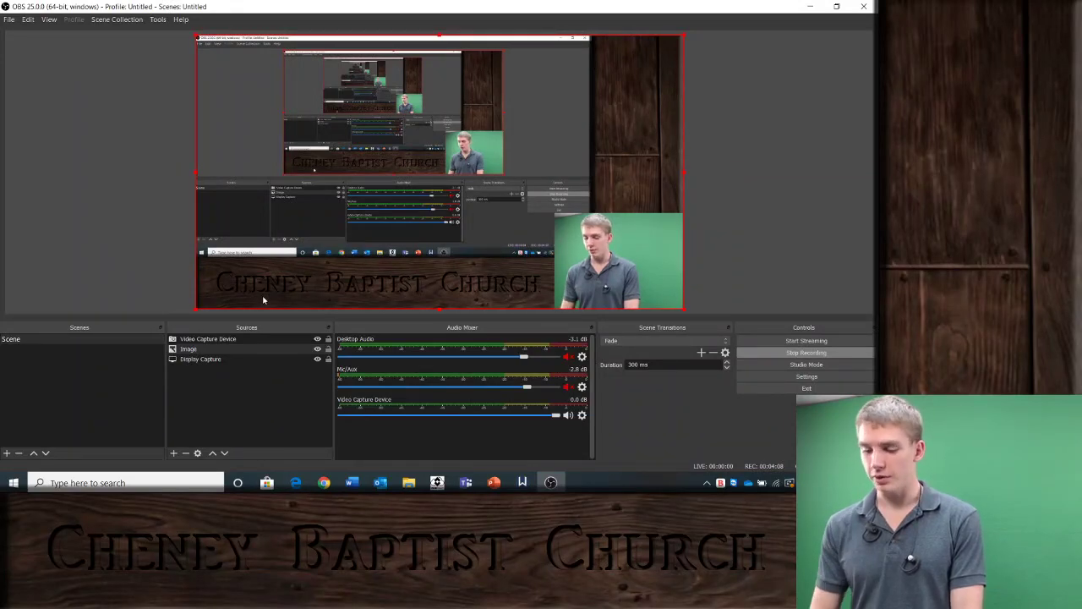
mouse_move(263, 300)
mouse_down()
mouse_move(263, 270)
mouse_move(217, 235)
mouse_move(258, 299)
mouse_move(253, 310)
mouse_move(267, 303)
mouse_up()
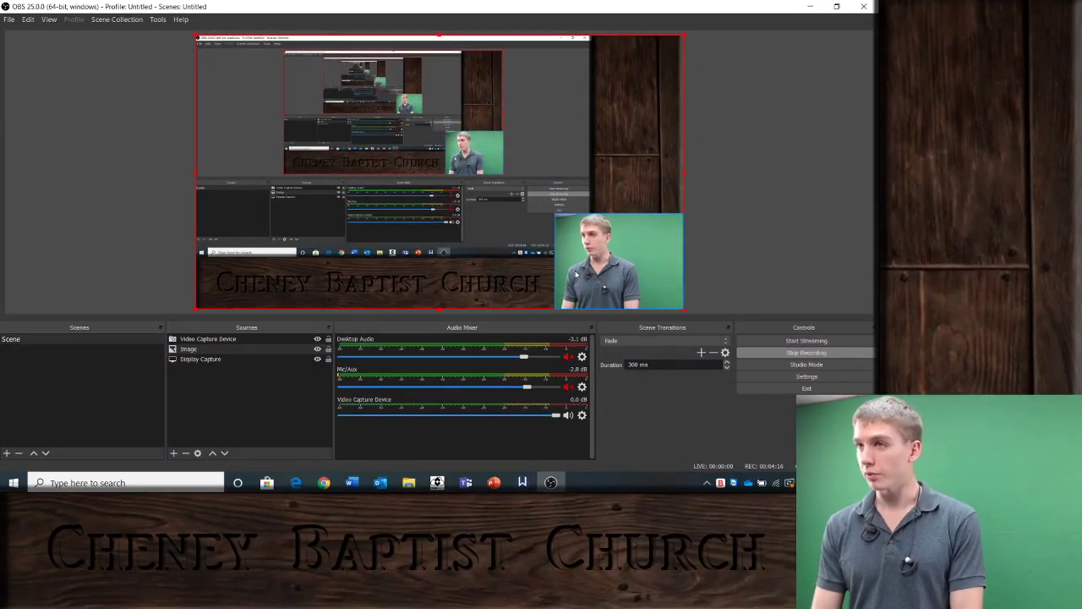
Step: Select the Video Capture Device source and shrink the webcam picture toward the canvas corner, beside the display capture
click(239, 339)
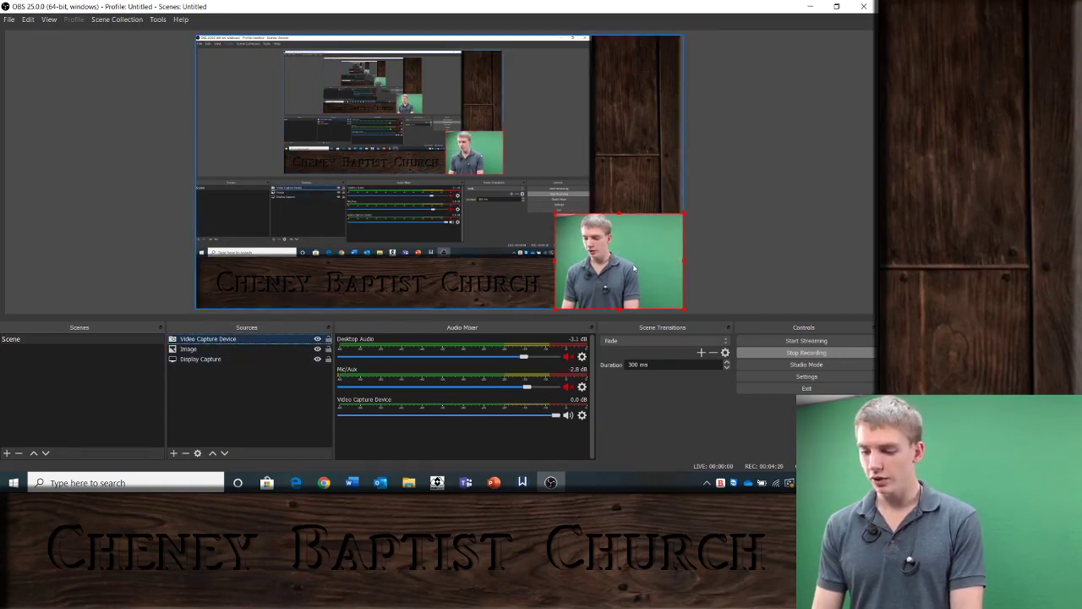
mouse_move(629, 271)
mouse_down()
mouse_move(561, 207)
mouse_move(596, 251)
mouse_move(633, 268)
mouse_up()
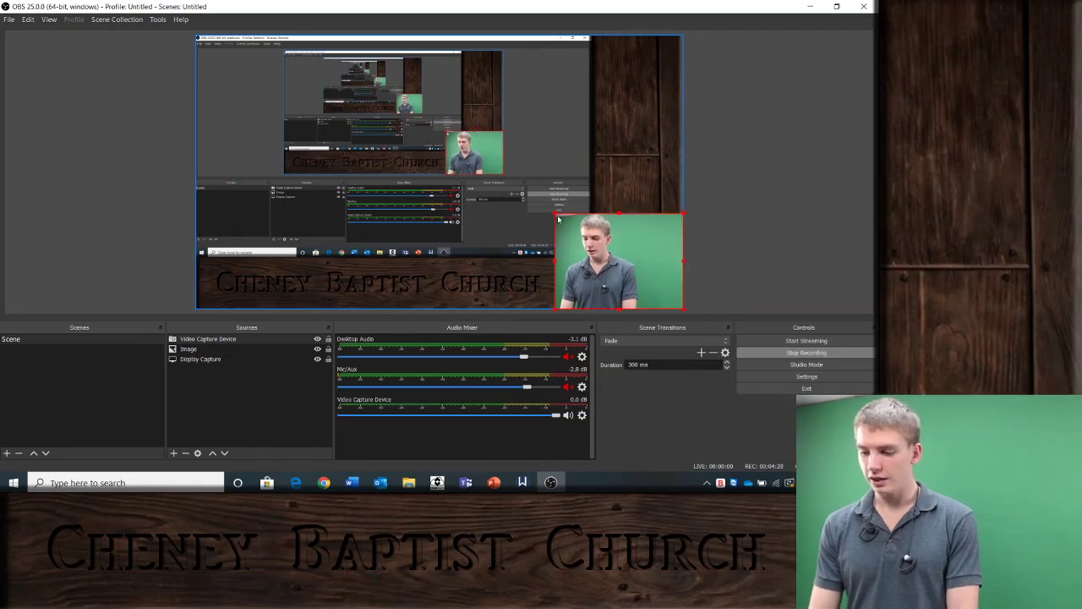
drag(554, 217, 589, 251)
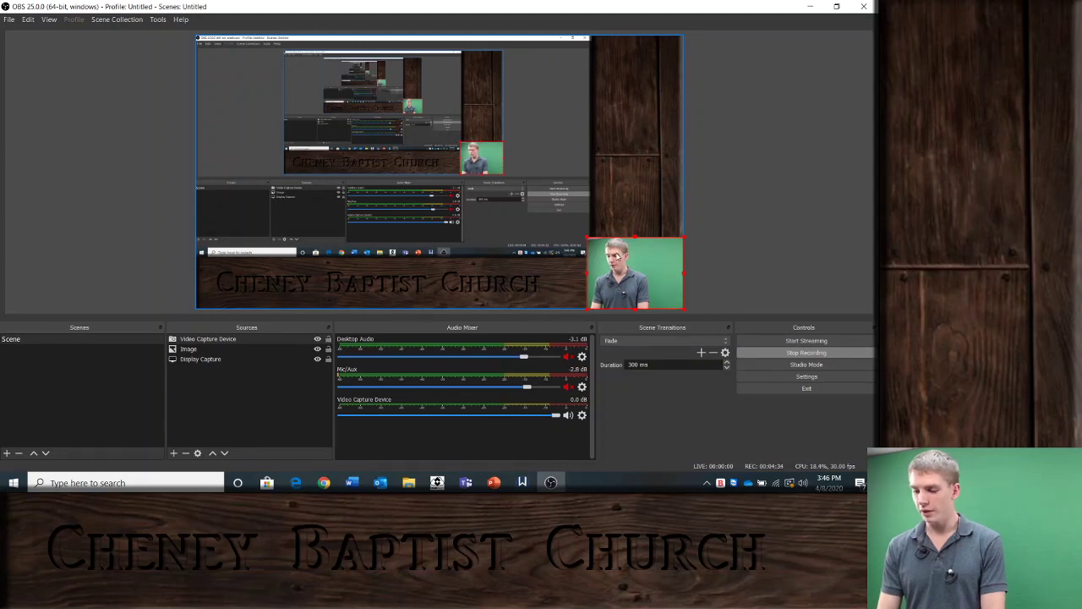
mouse_move(617, 254)
mouse_down()
mouse_move(593, 242)
mouse_move(627, 269)
mouse_up()
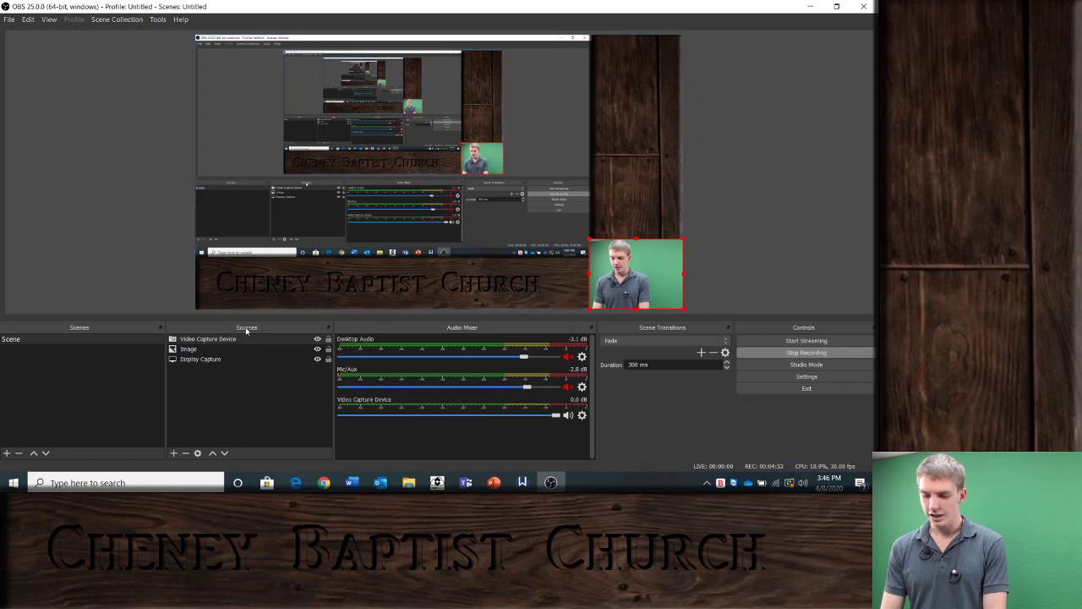
Step: Hide and show again the Display Capture, Image and Video Capture Device sources one after another
click(225, 359)
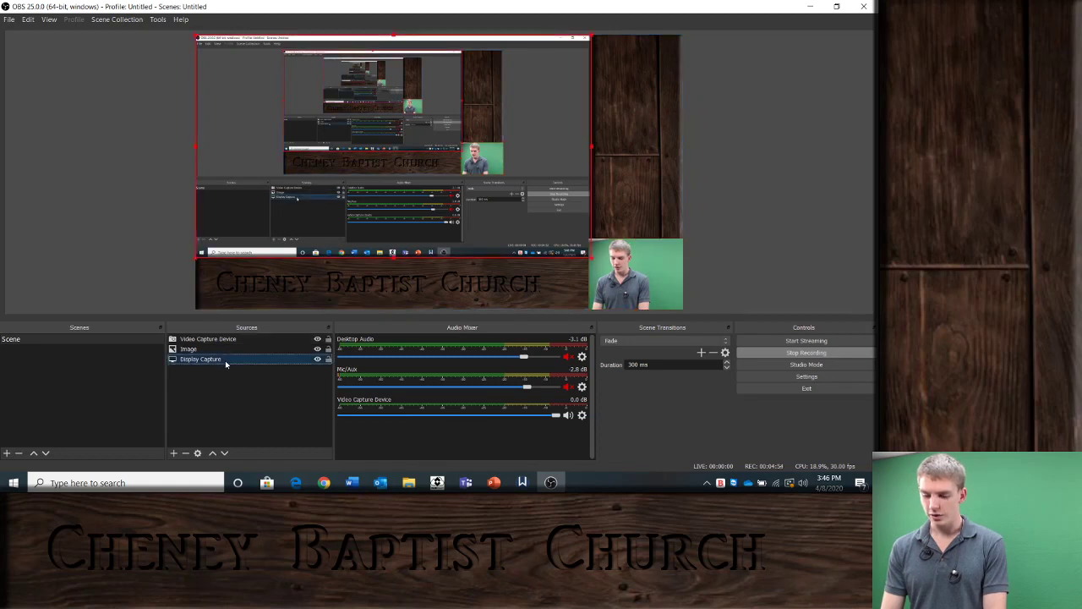
click(318, 360)
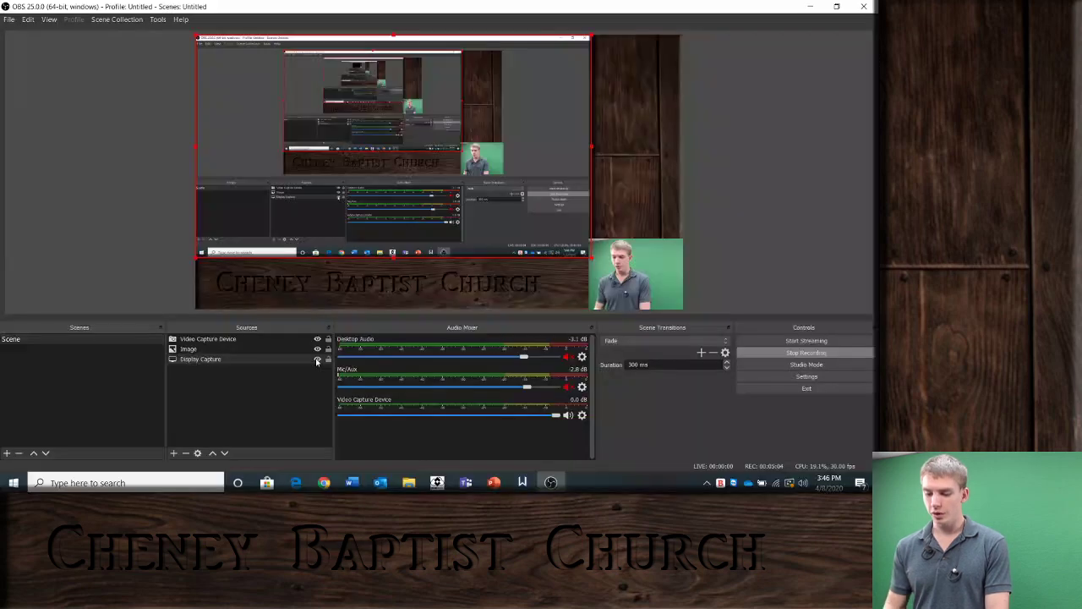
click(317, 359)
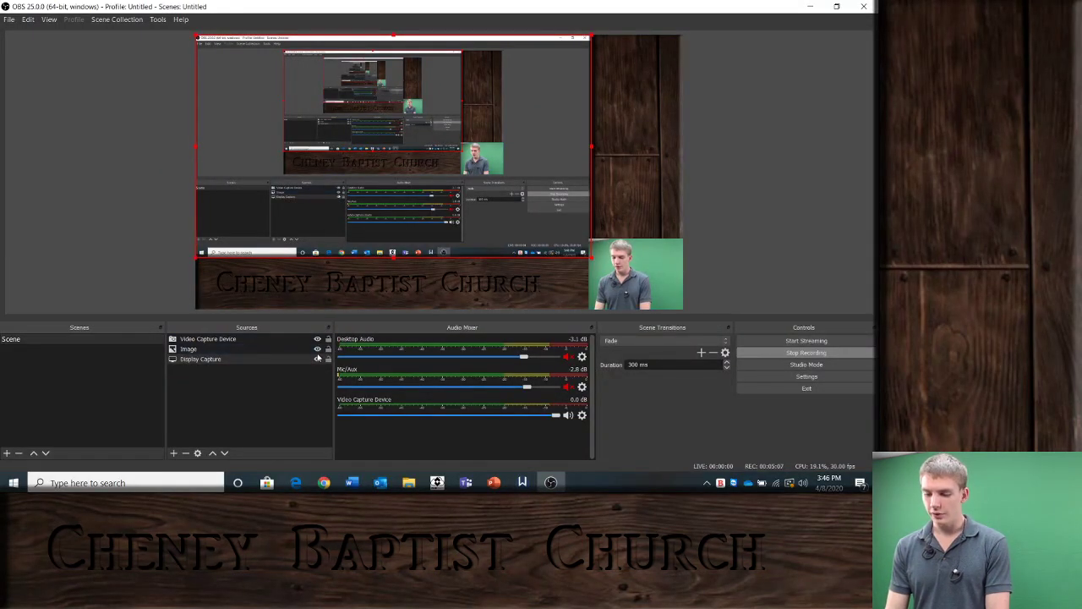
click(318, 350)
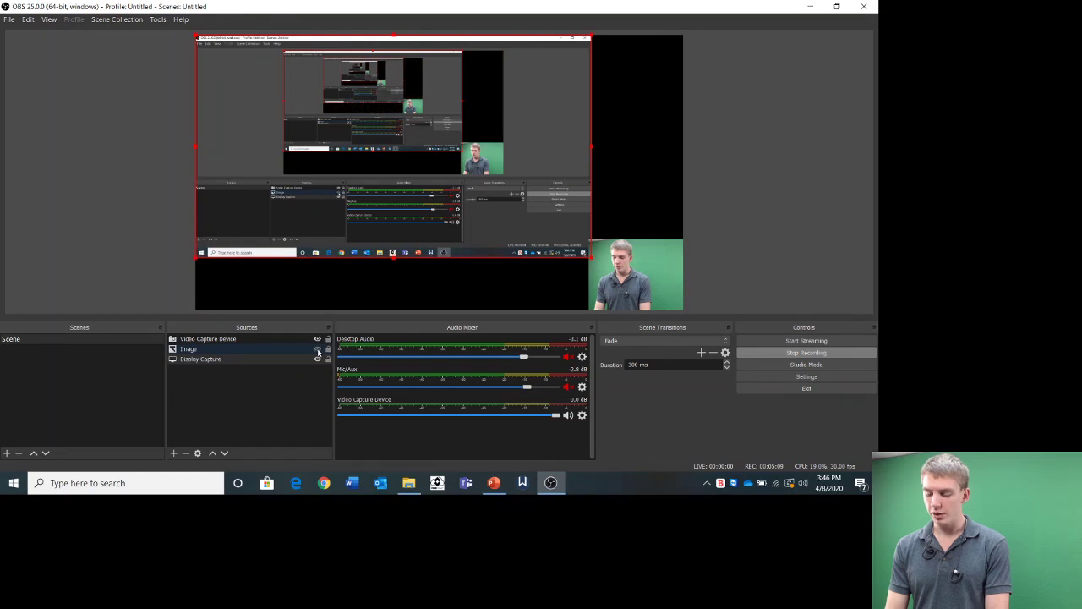
click(318, 350)
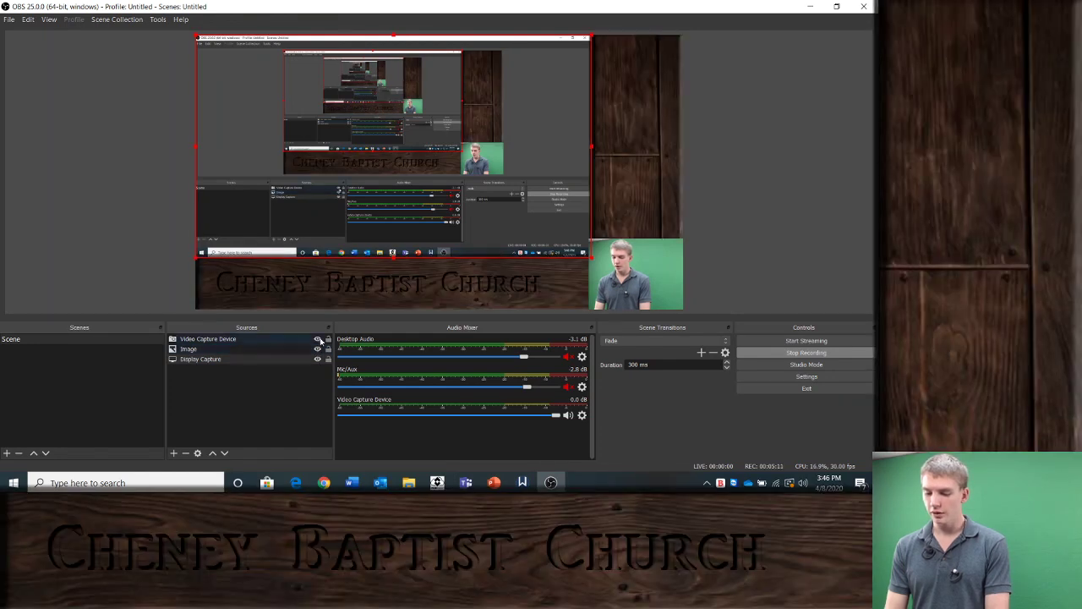
click(318, 340)
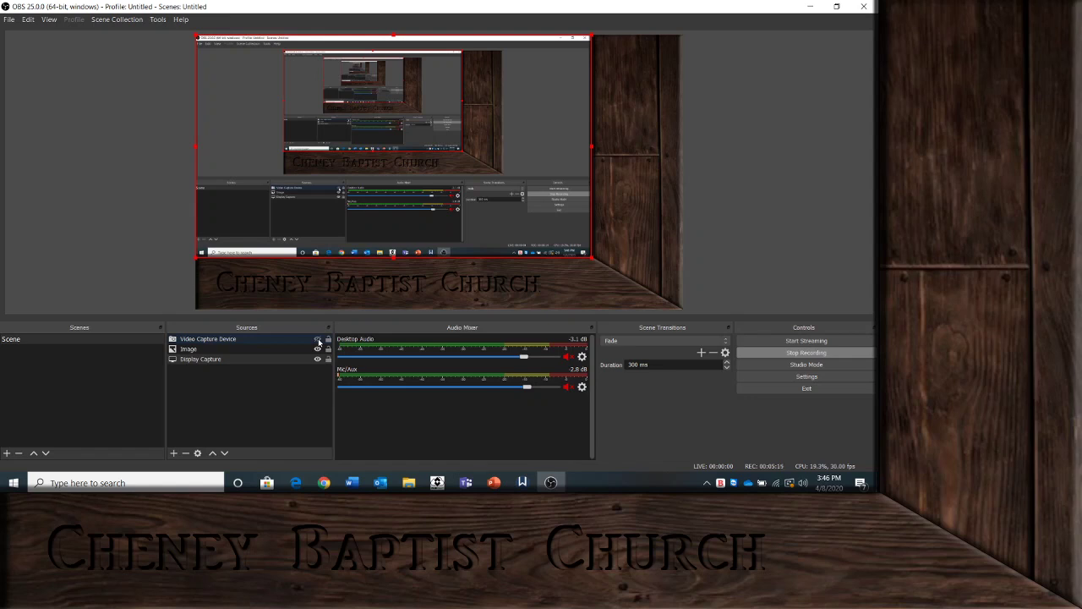
click(318, 339)
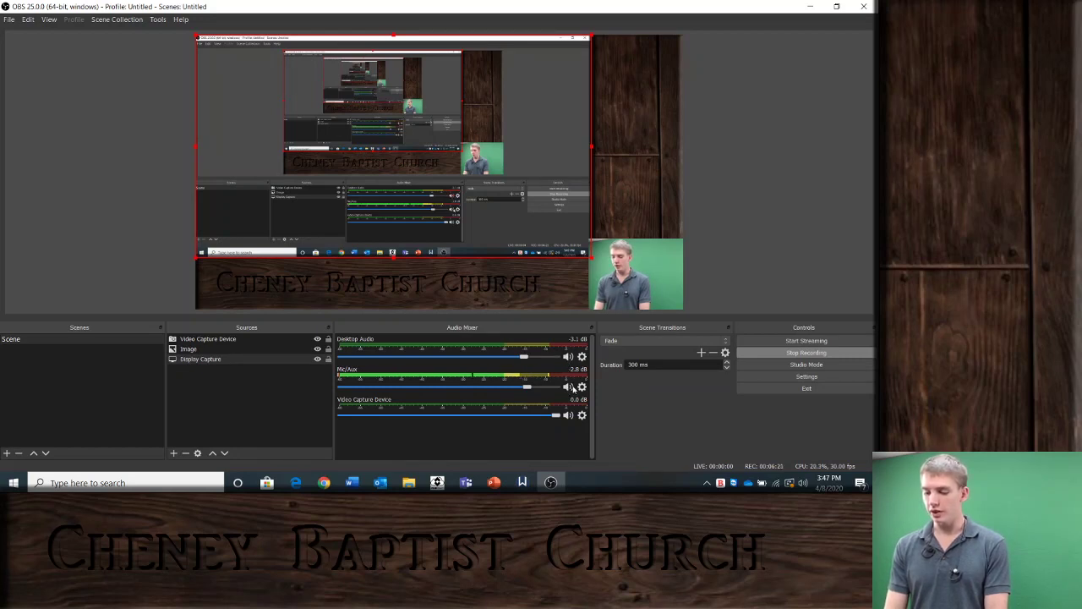
Step: Mute the Mic/Aux audio channel and unmute it again
click(568, 388)
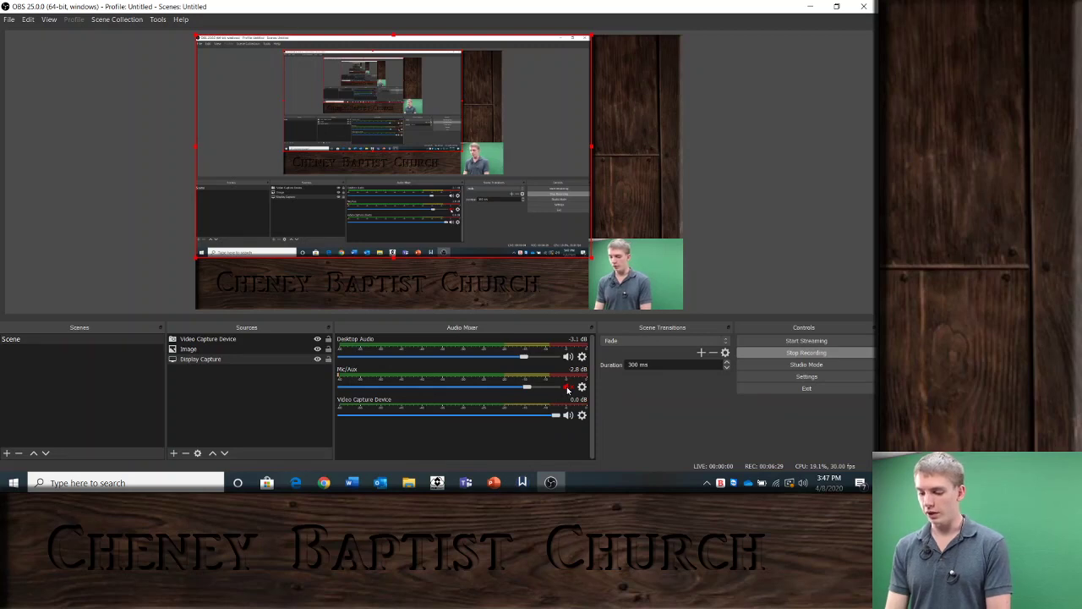
click(568, 387)
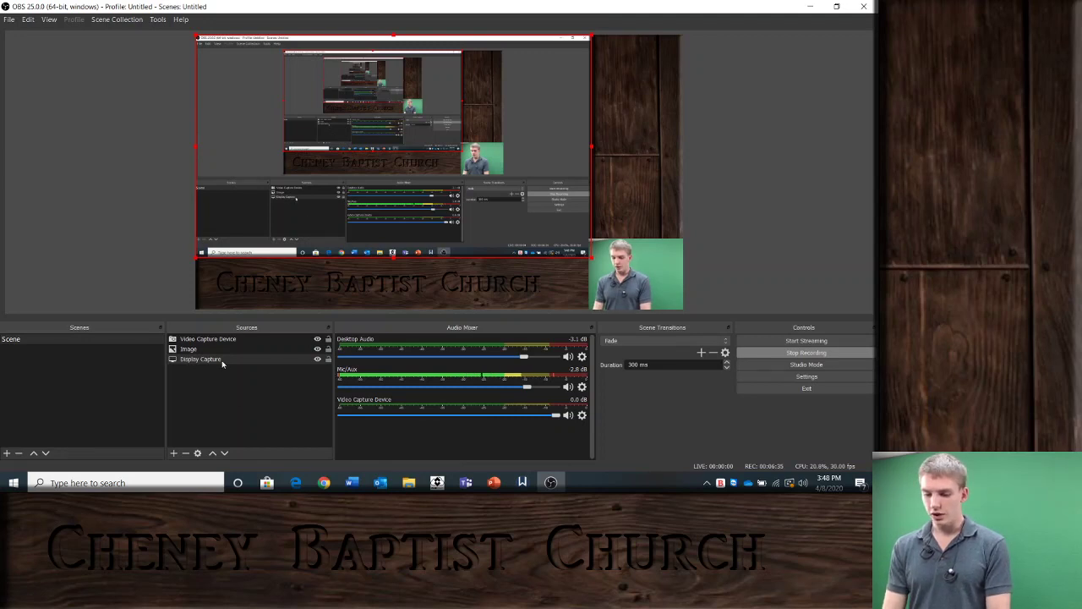
Step: Add a new scene with the default name and select it in the scene list
click(7, 455)
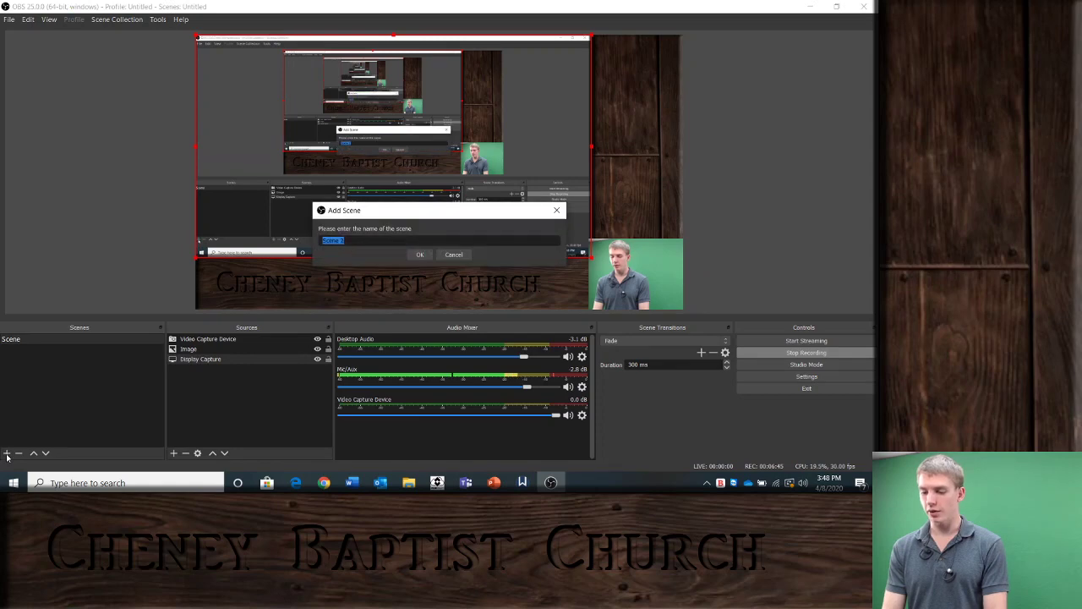
click(420, 254)
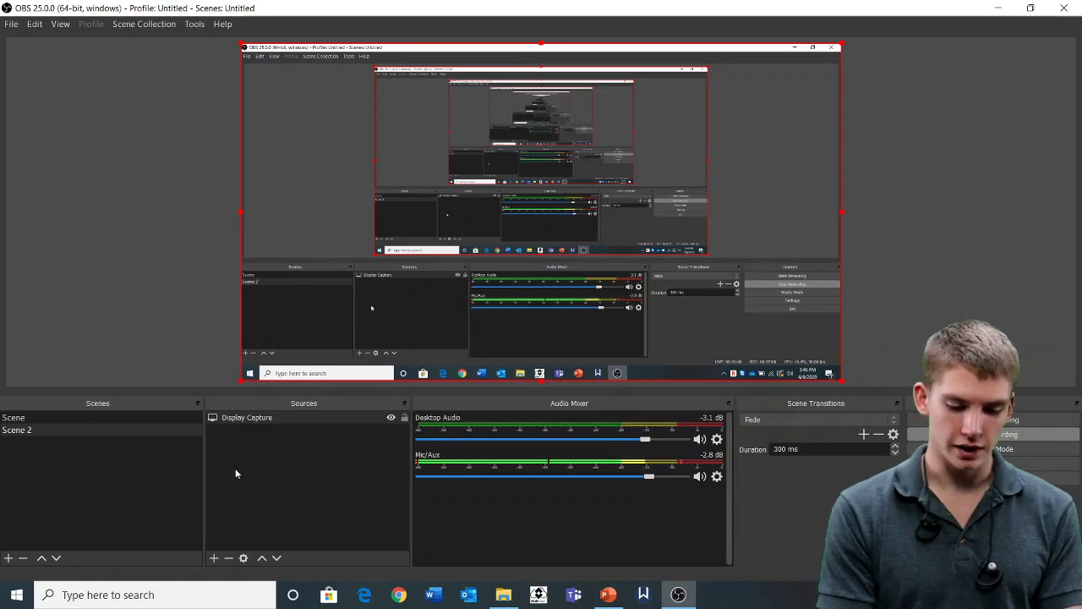
click(38, 431)
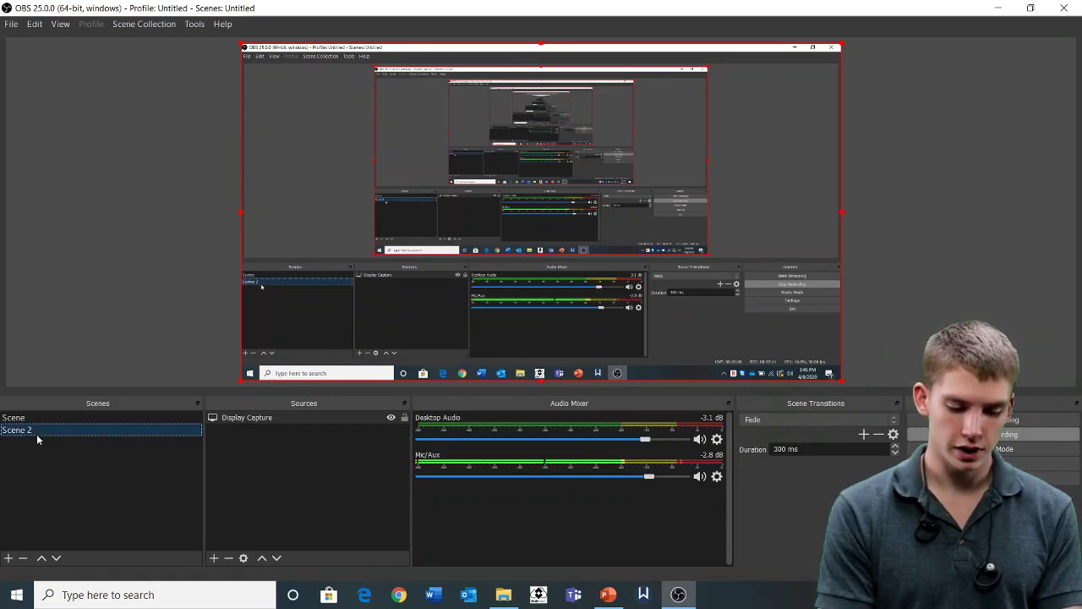
click(214, 560)
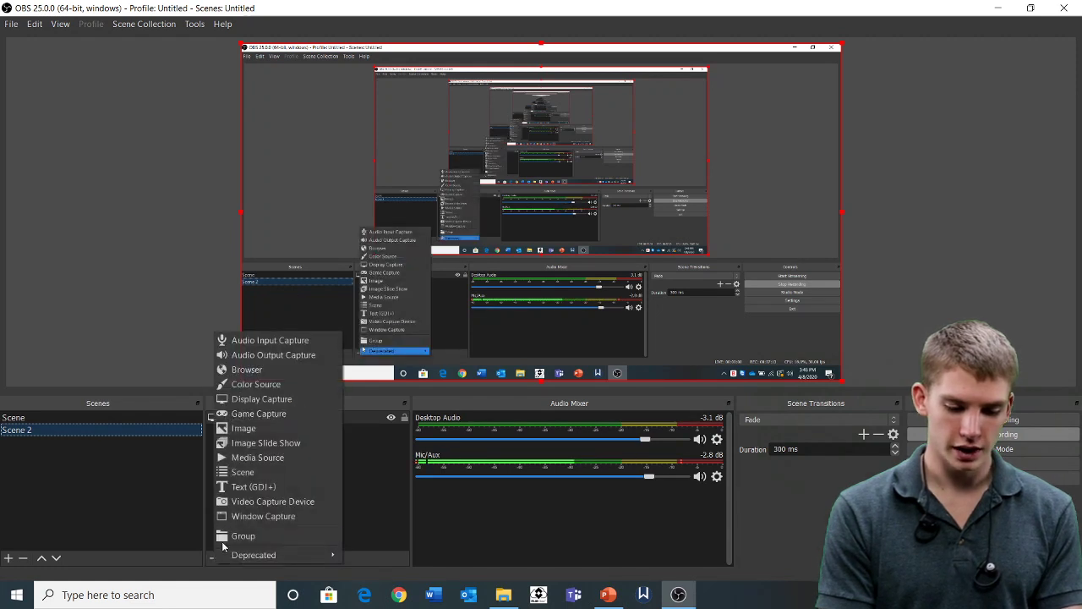
click(262, 402)
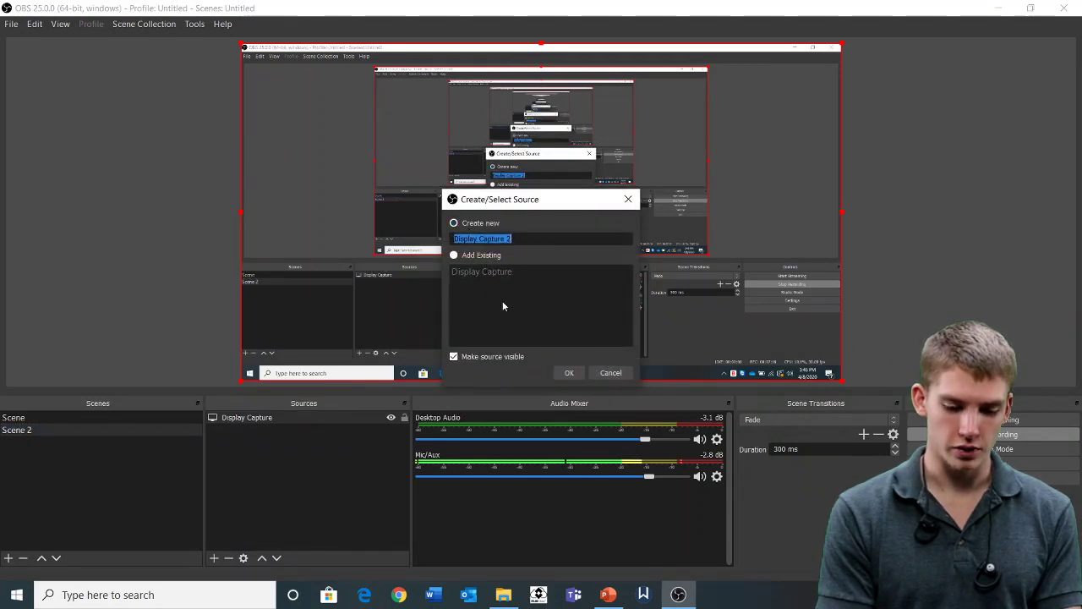
click(454, 255)
click(464, 274)
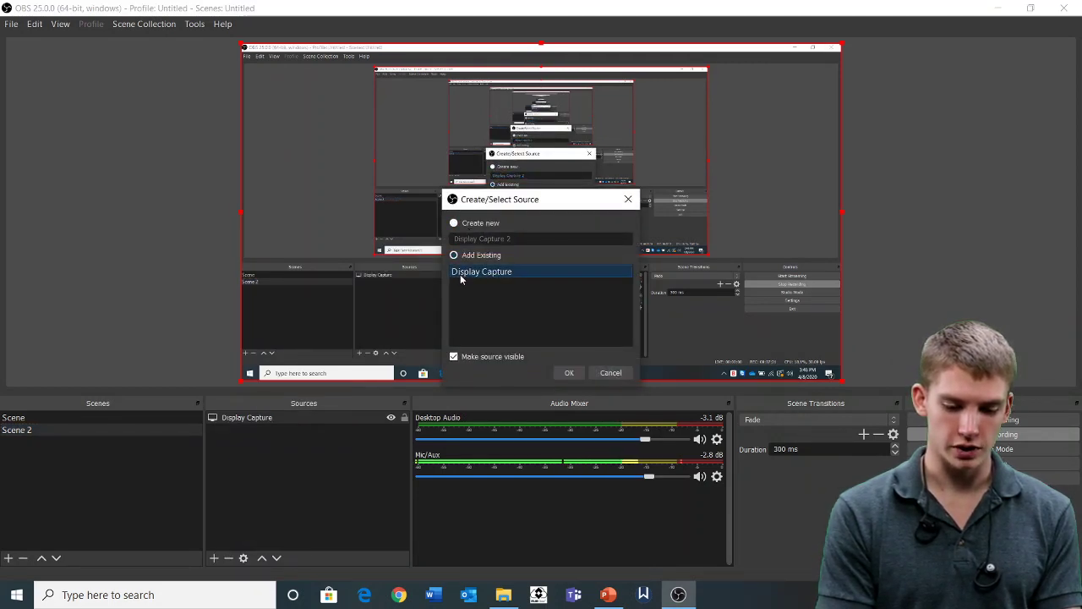
click(610, 372)
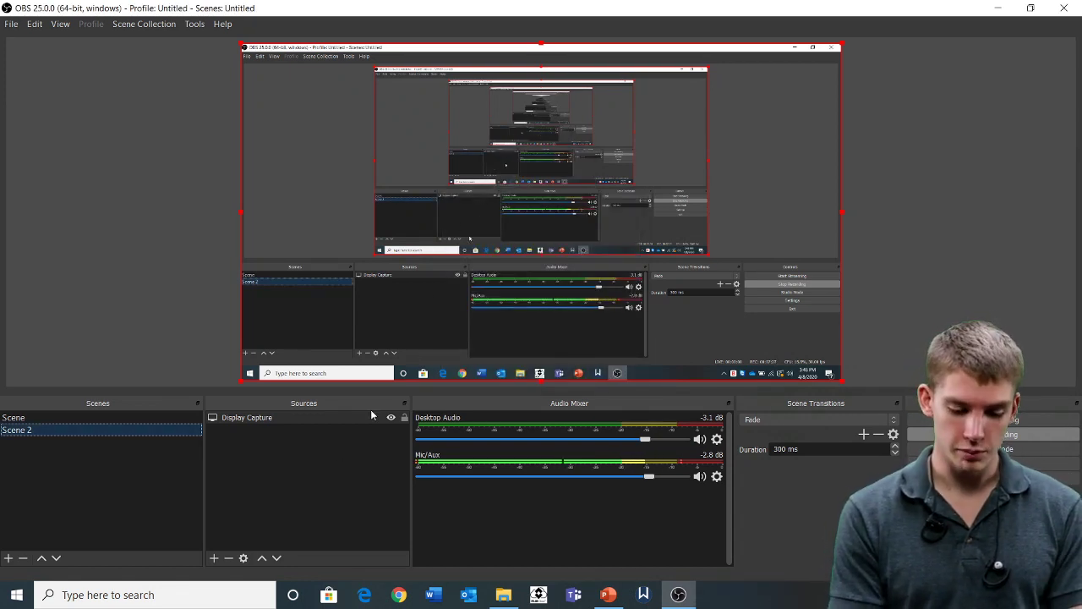
Step: Try to add a new Window Capture source to Scene 2, checking the open PowerPoint and File Explorer windows
click(215, 559)
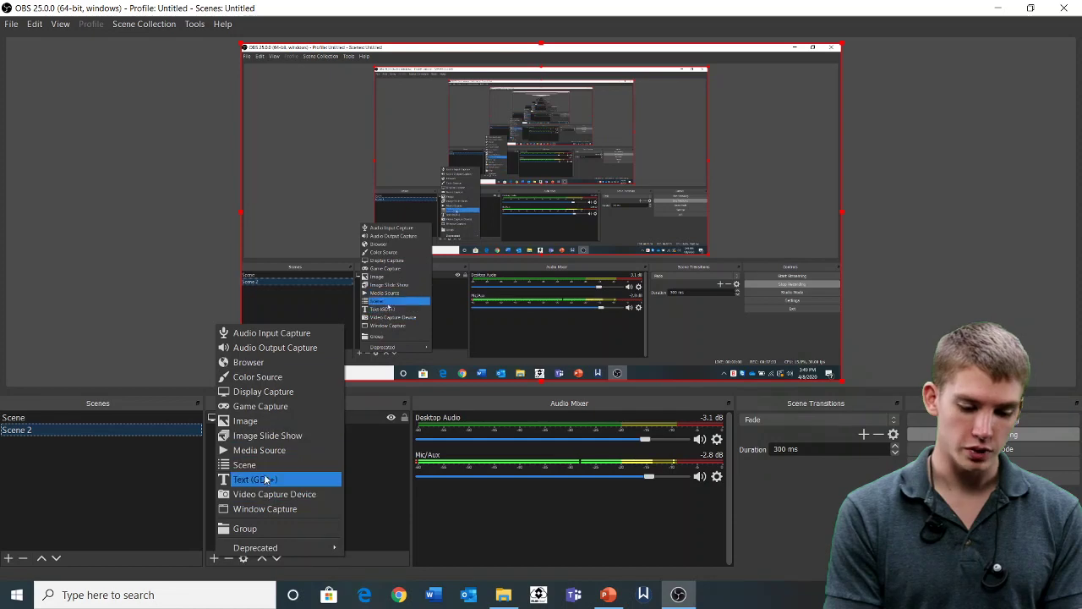
click(263, 509)
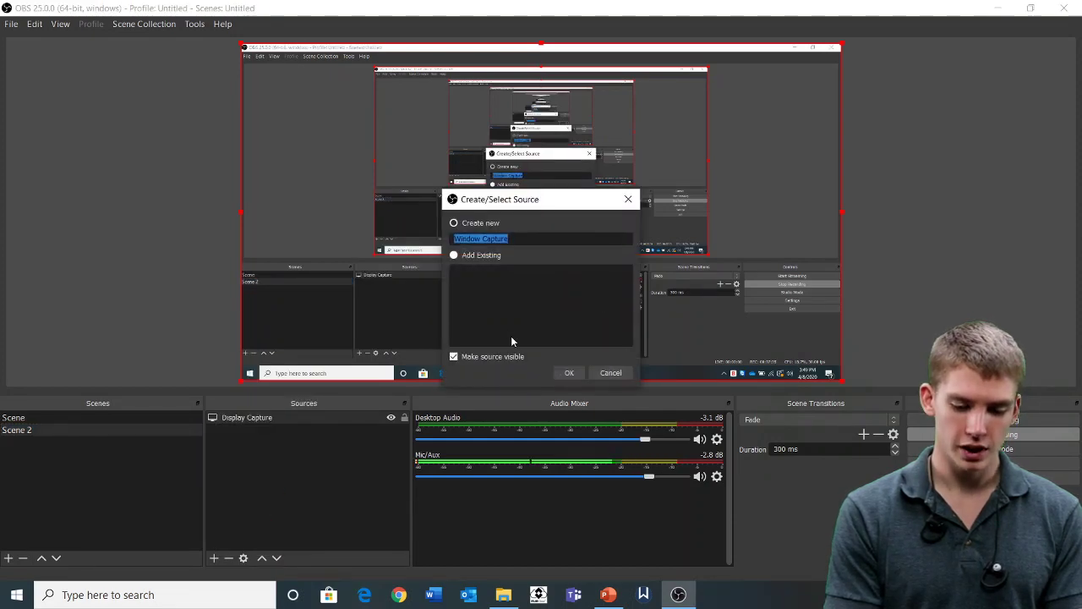
click(571, 378)
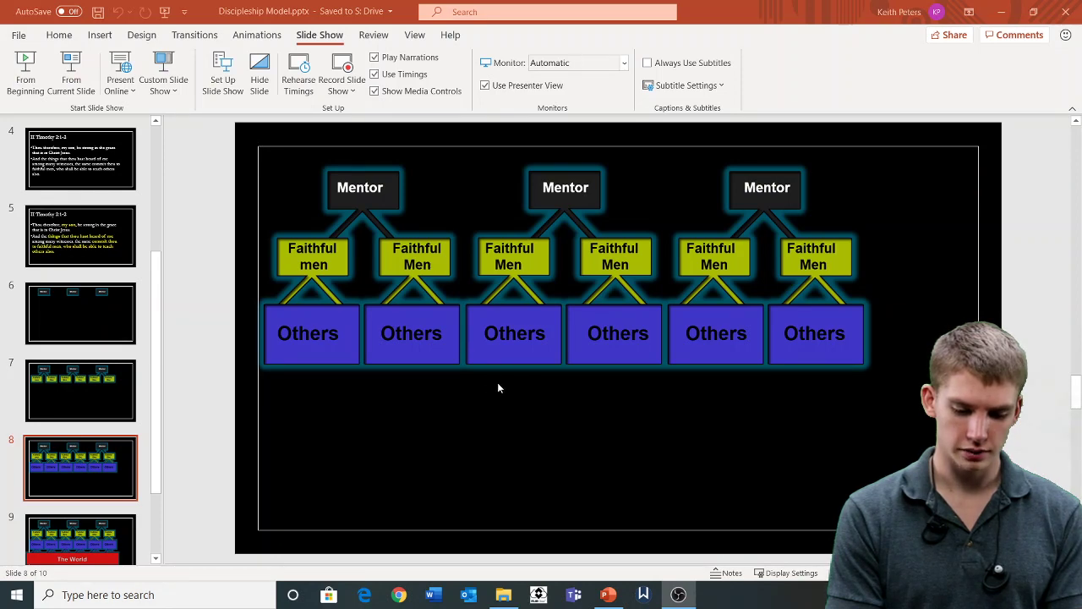
key(alt+Tab)
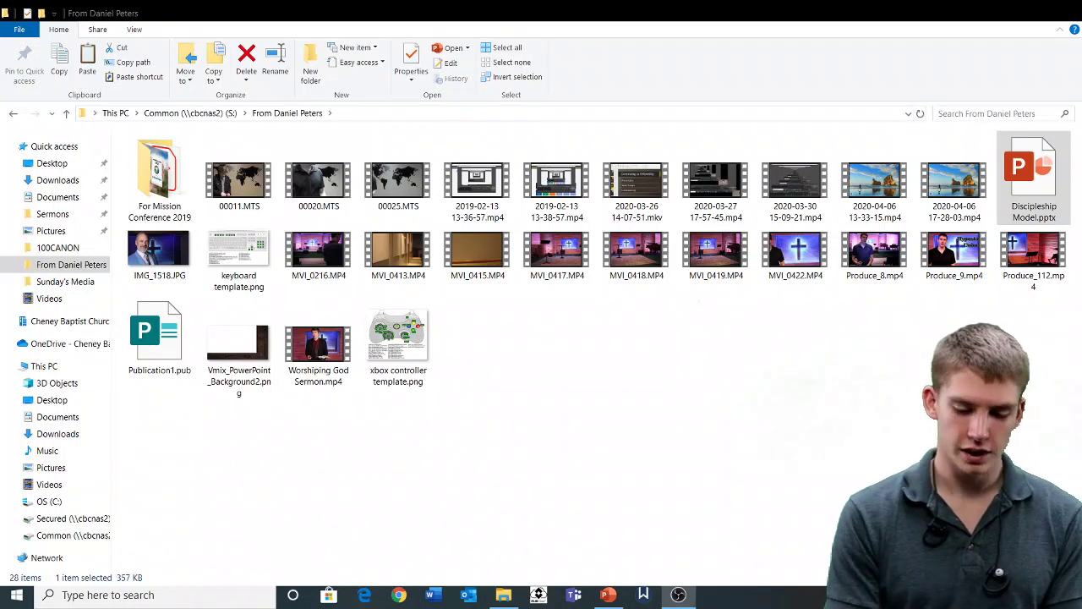
key(alt+Tab)
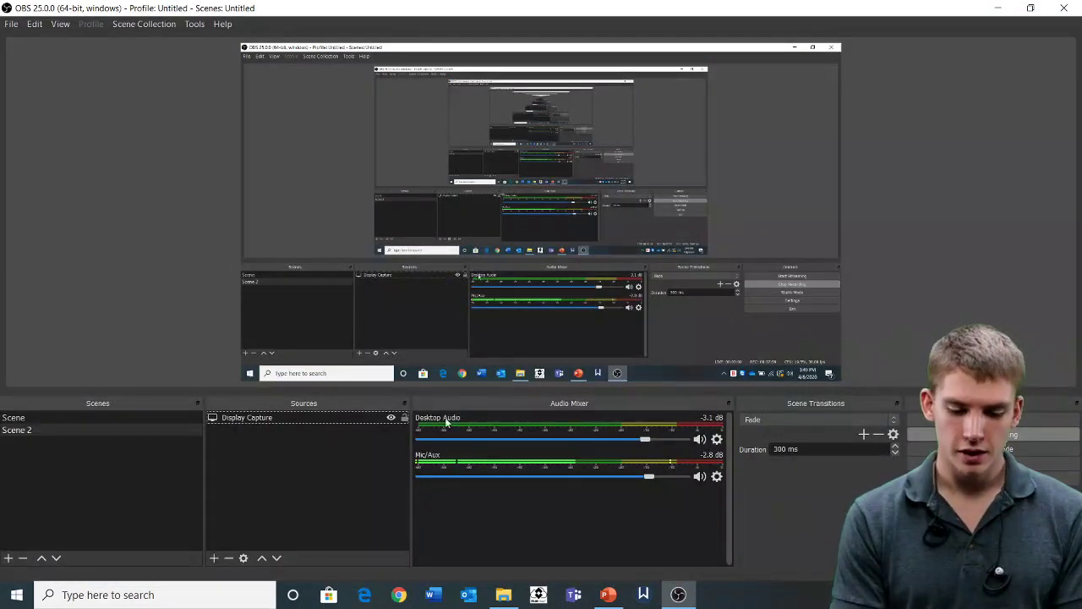
Step: Add a new Image source to Scene 2 using the file Vmix_PowerPoint_Background2.png
click(214, 559)
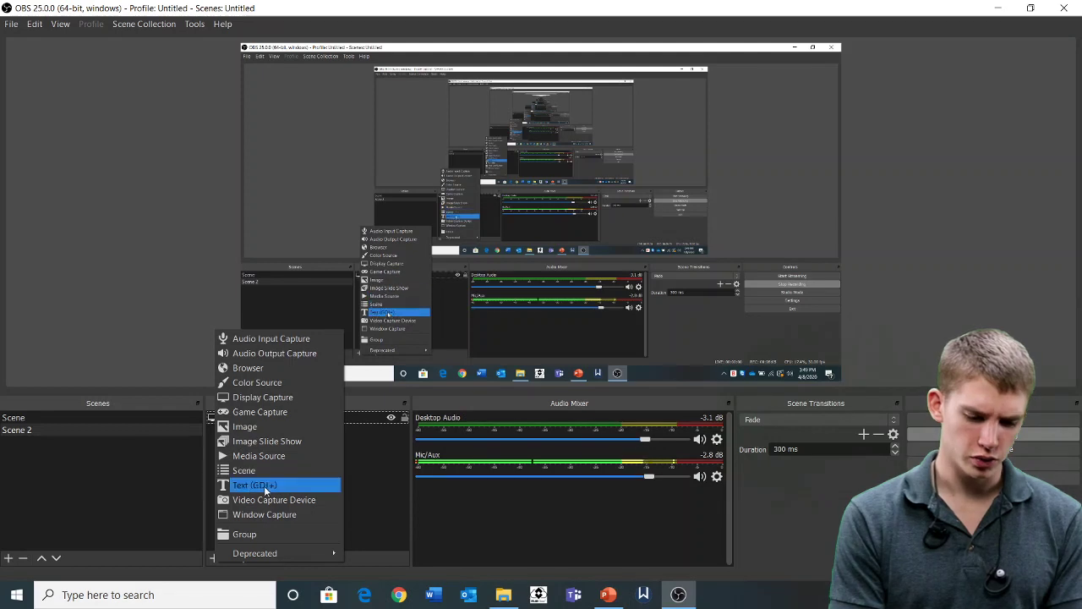
click(259, 426)
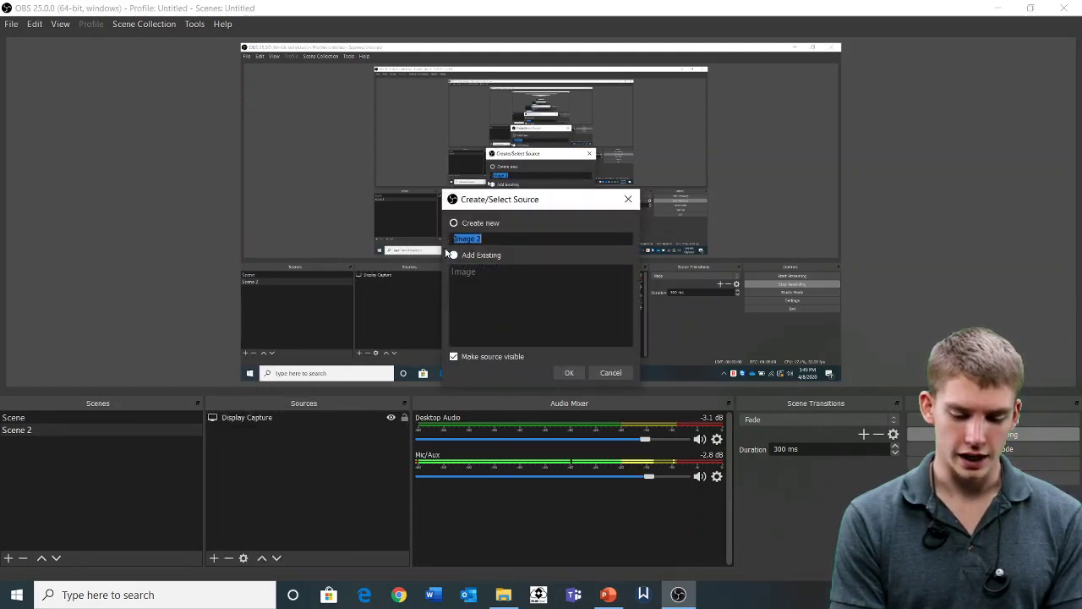
click(569, 372)
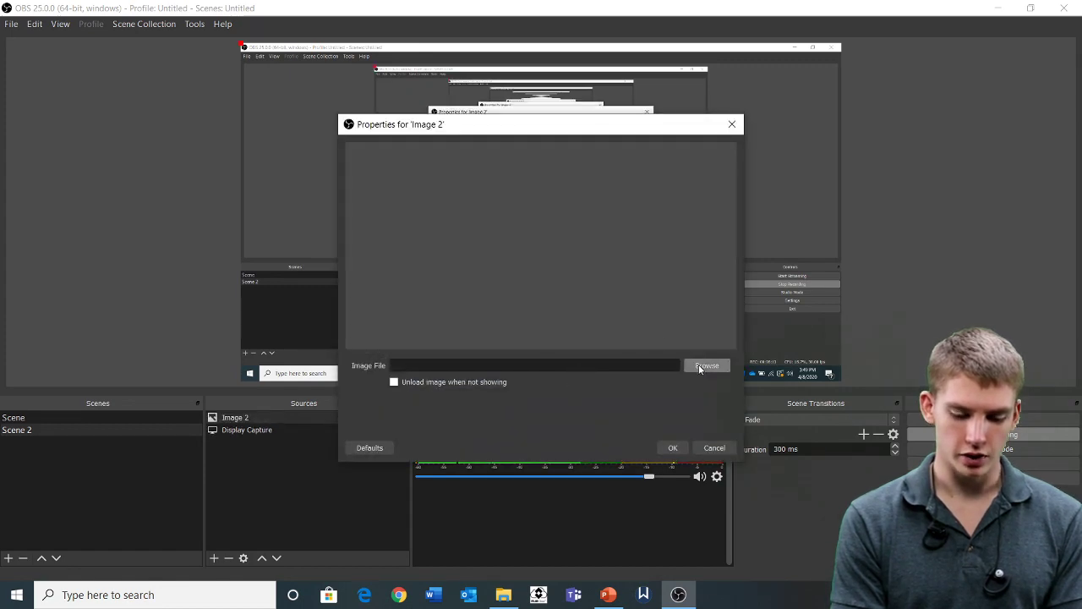
click(707, 365)
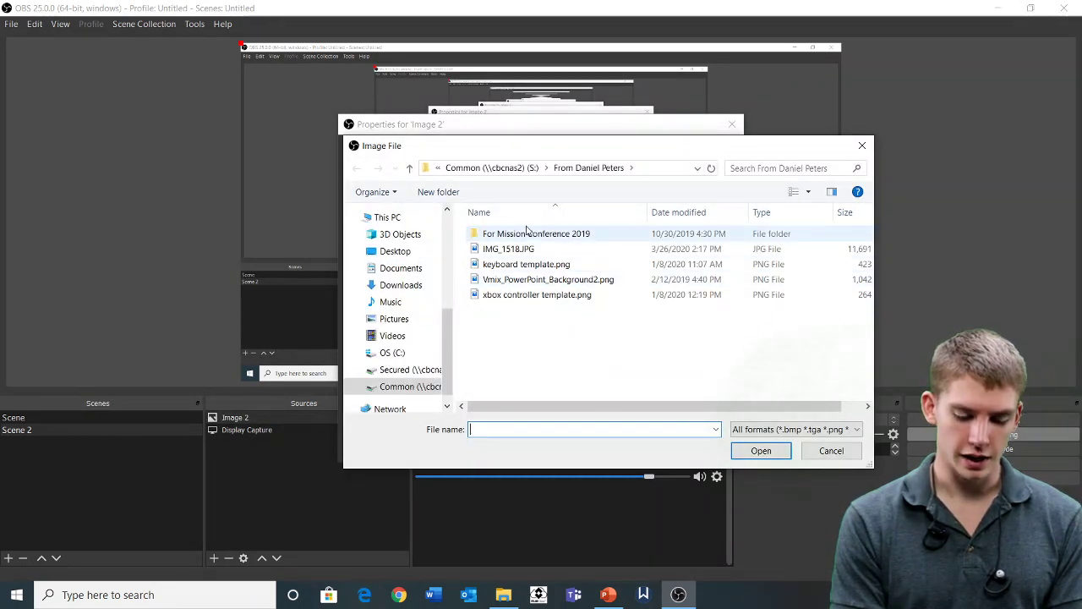
click(526, 282)
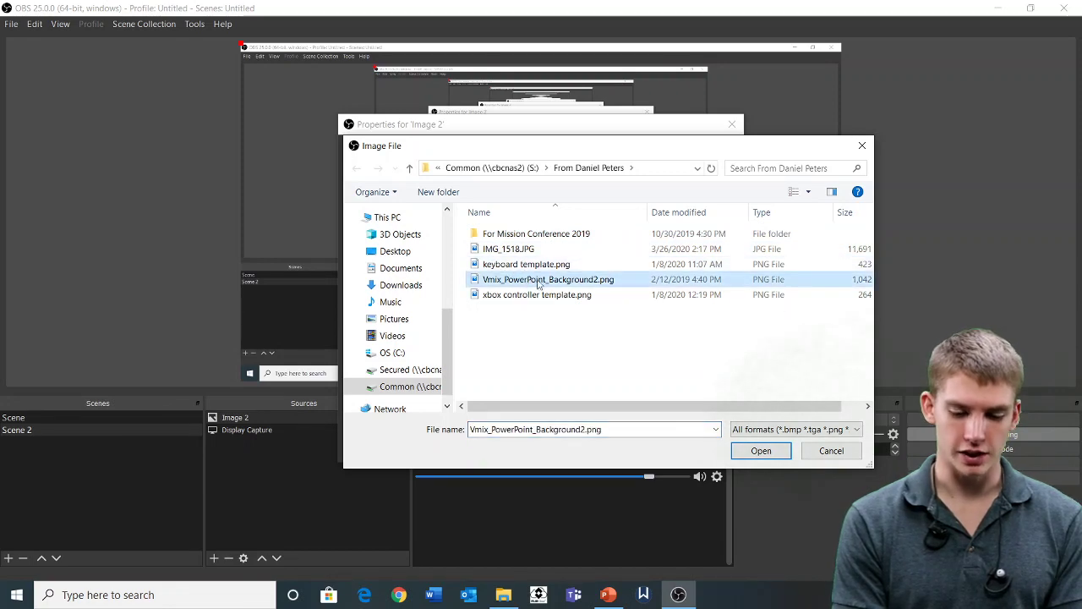
click(761, 451)
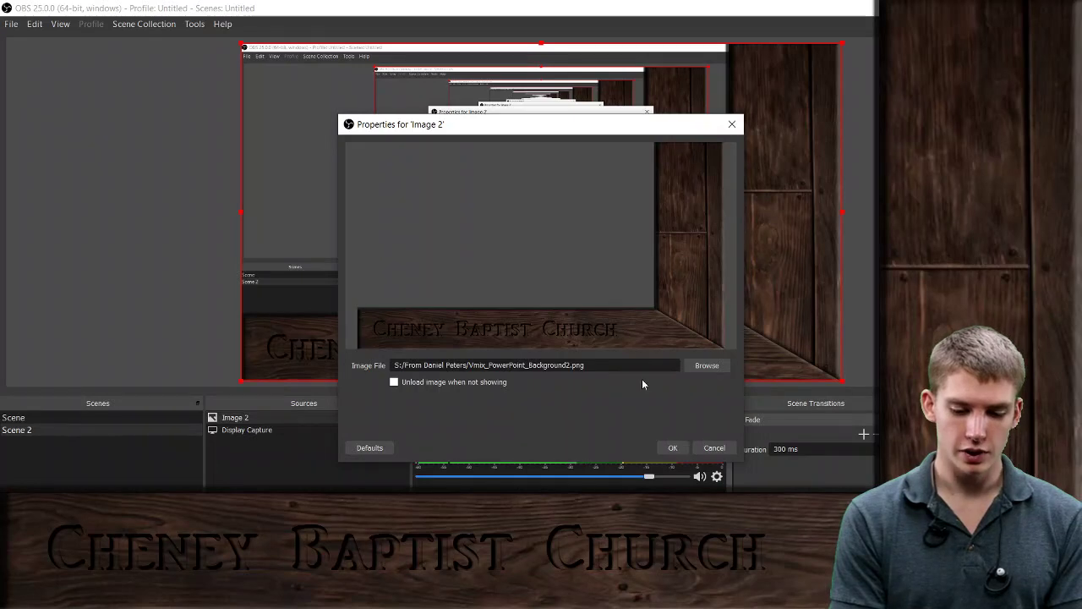
click(672, 447)
Step: Scale the Display Capture down to fit inside the wooden frame, keeping the background image at full canvas size
mouse_move(737, 315)
mouse_down()
mouse_move(630, 236)
mouse_move(728, 288)
mouse_move(744, 333)
mouse_move(750, 306)
mouse_move(733, 320)
mouse_up()
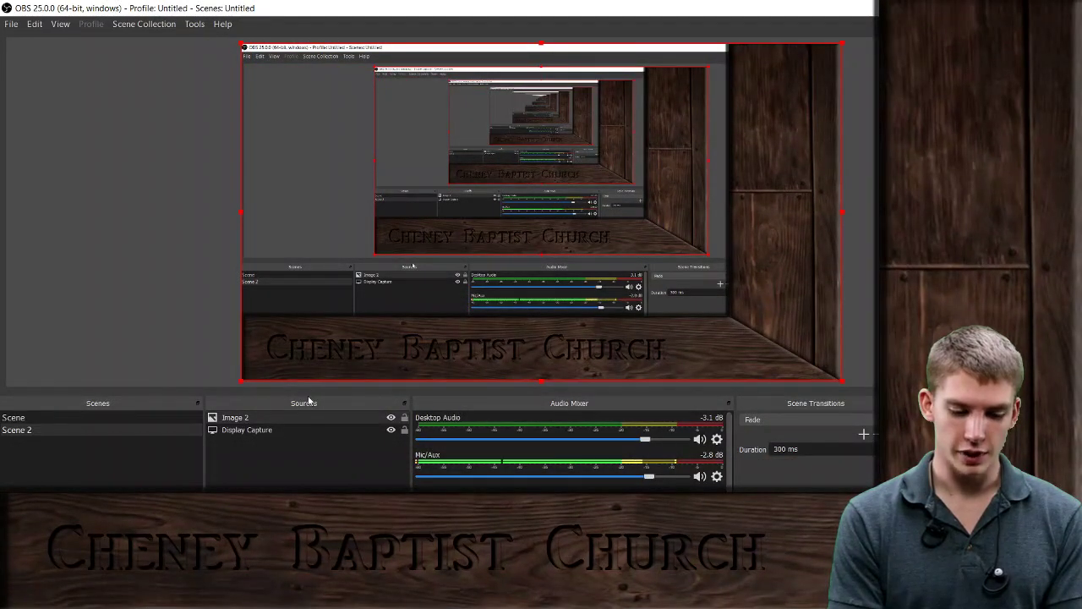
drag(266, 419, 259, 450)
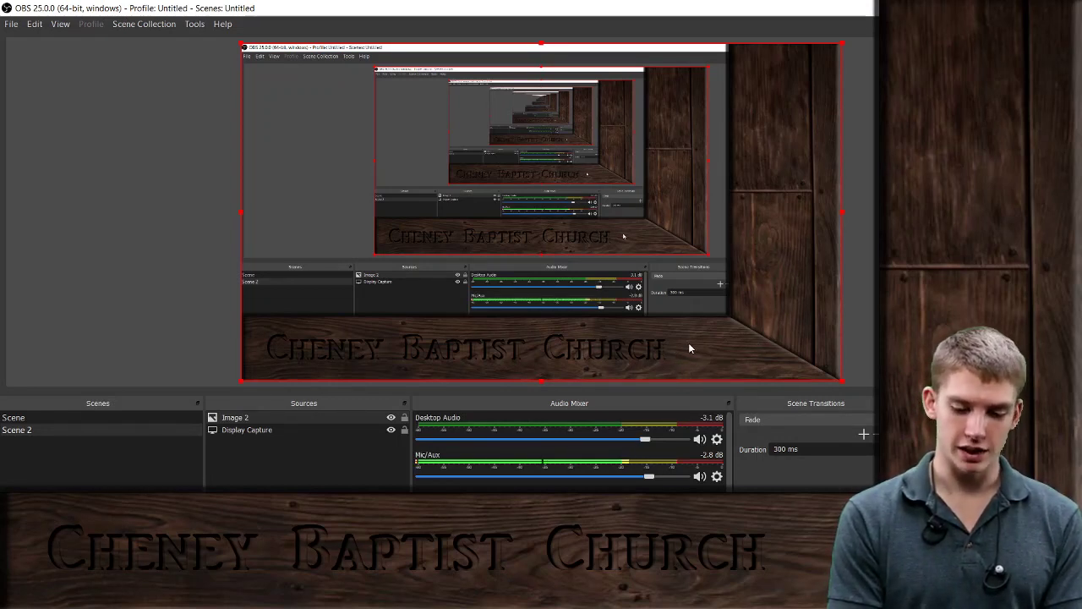
click(691, 283)
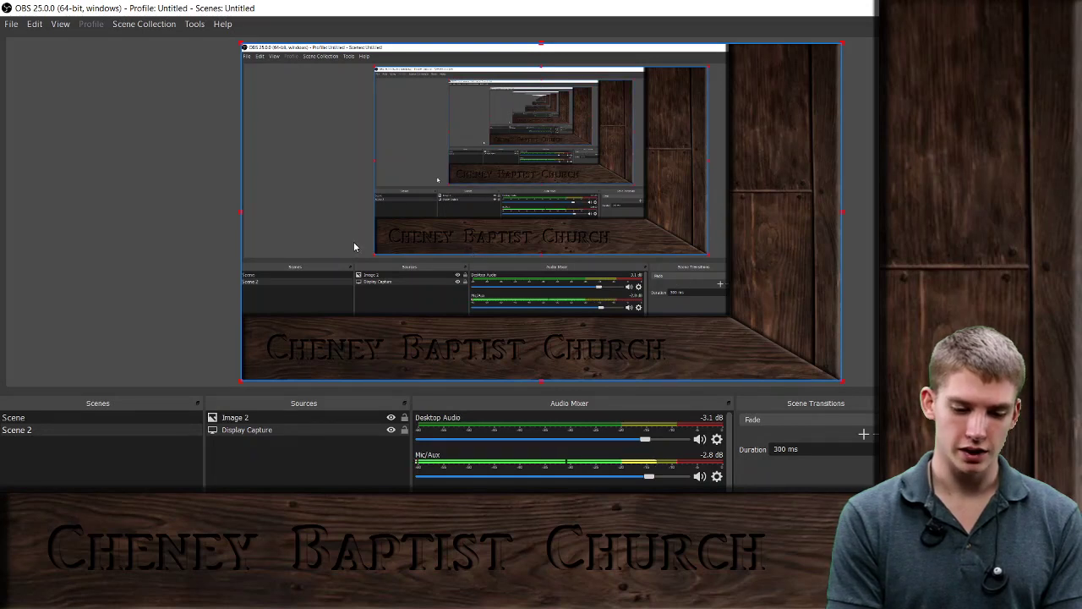
click(354, 247)
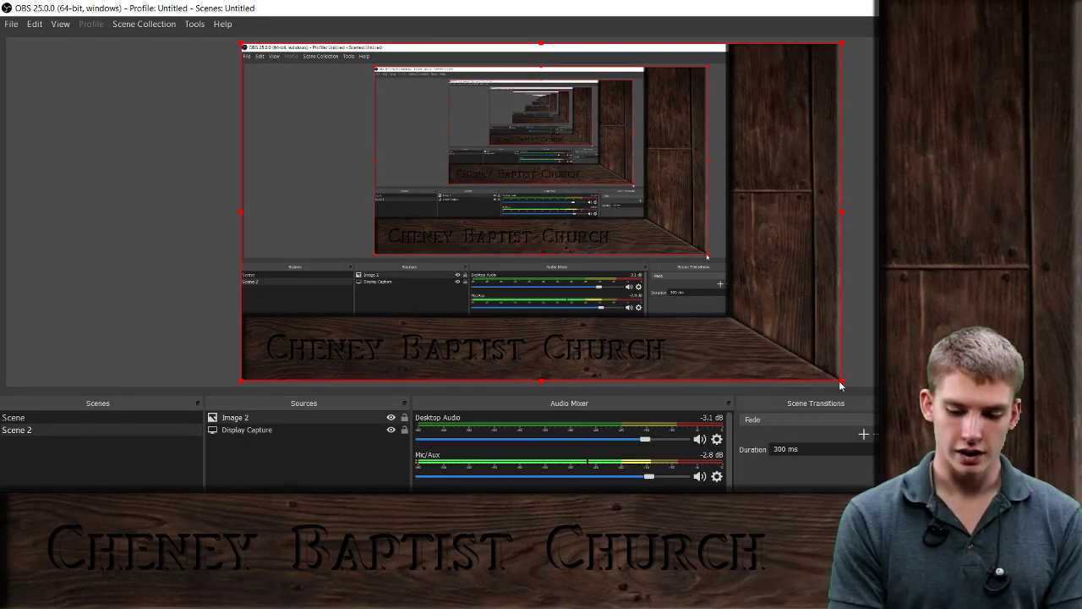
drag(844, 383, 686, 380)
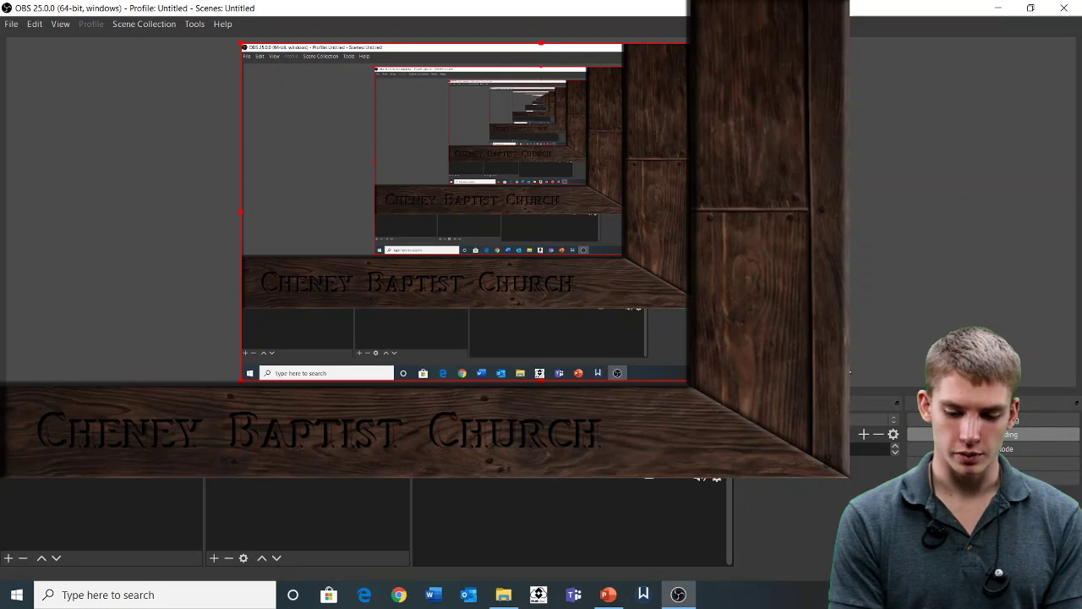
drag(838, 381, 741, 326)
click(596, 261)
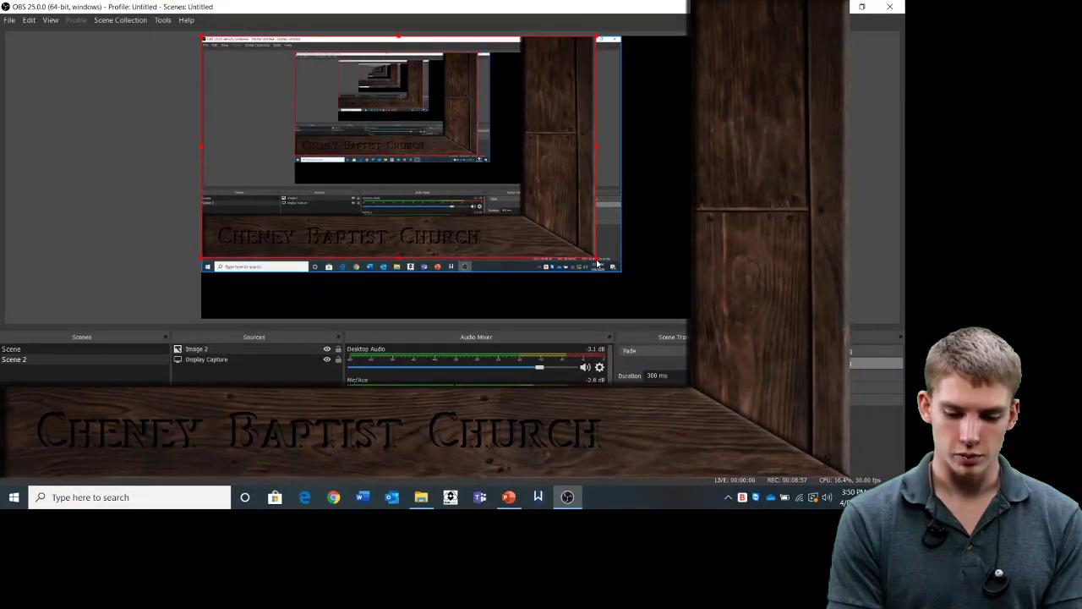
drag(597, 262, 701, 320)
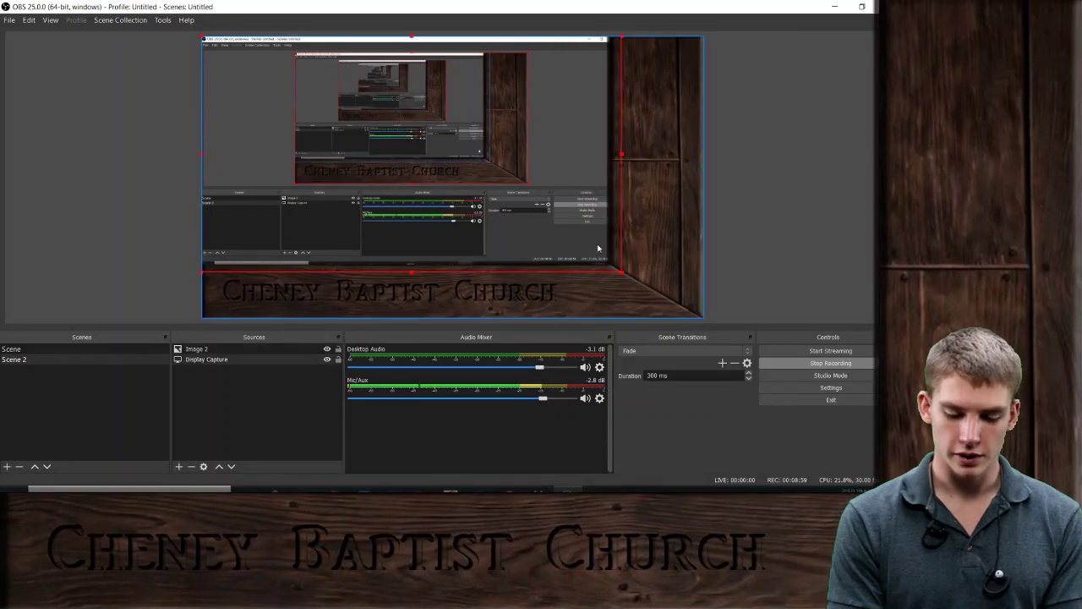
drag(623, 278, 583, 253)
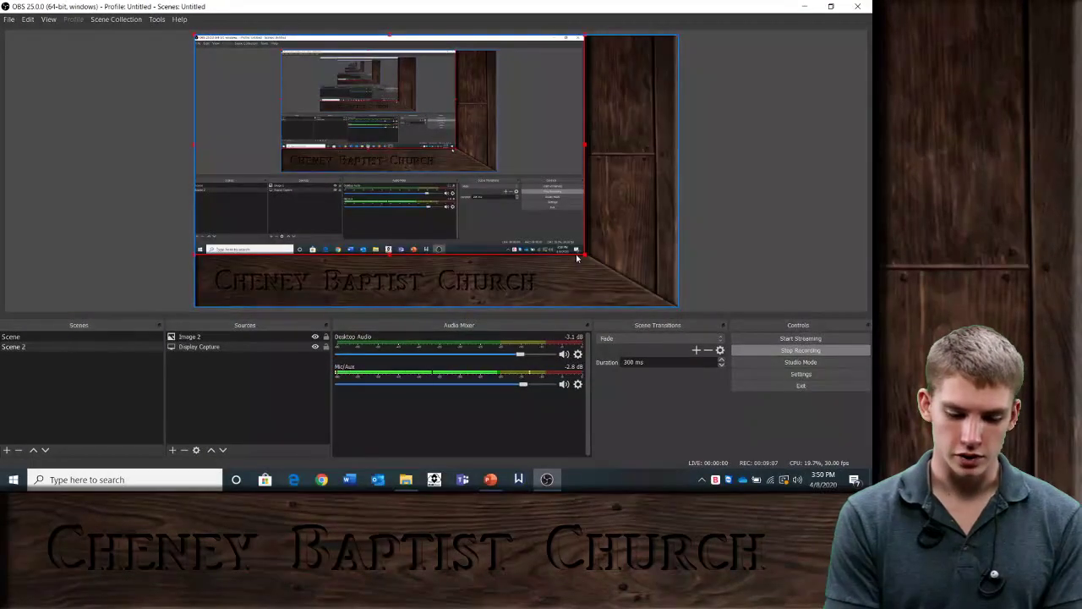
click(497, 286)
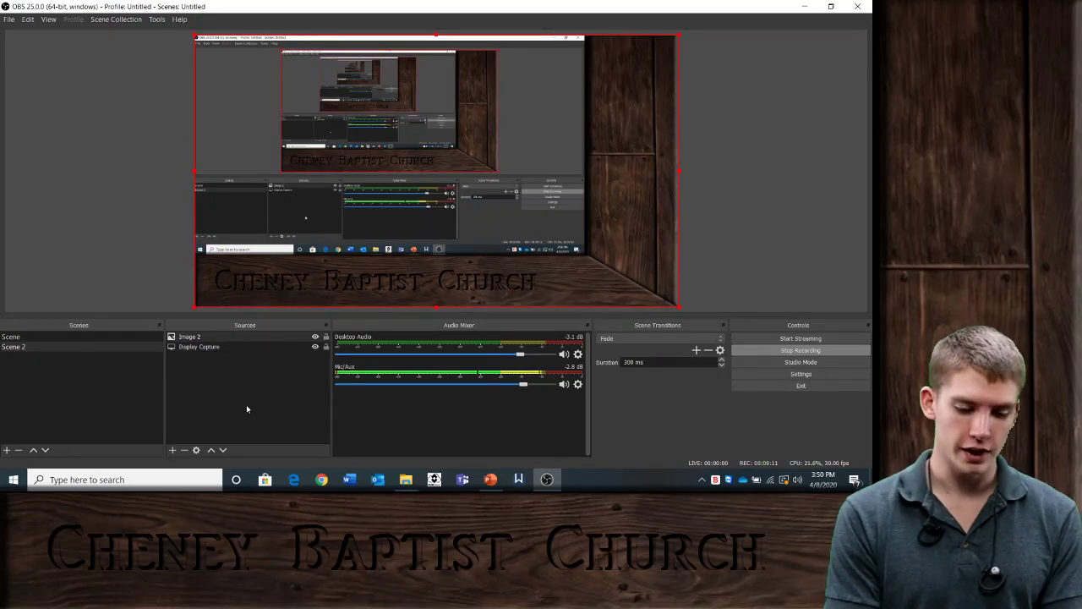
Step: Add a new Video Capture Device source to Scene 2 and shrink it into the lower-right corner of the canvas
click(173, 450)
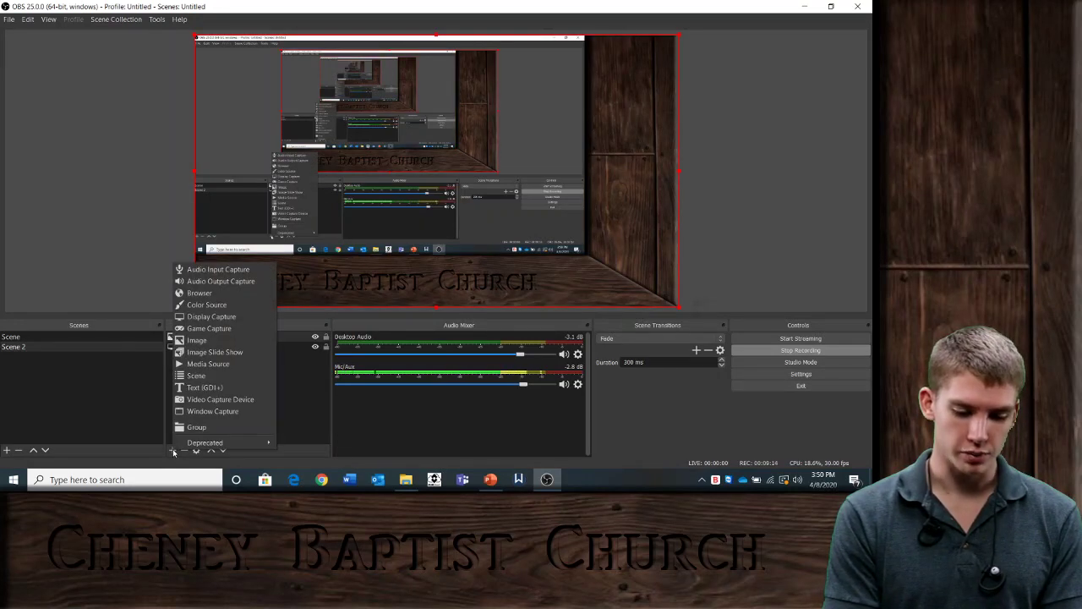
click(215, 401)
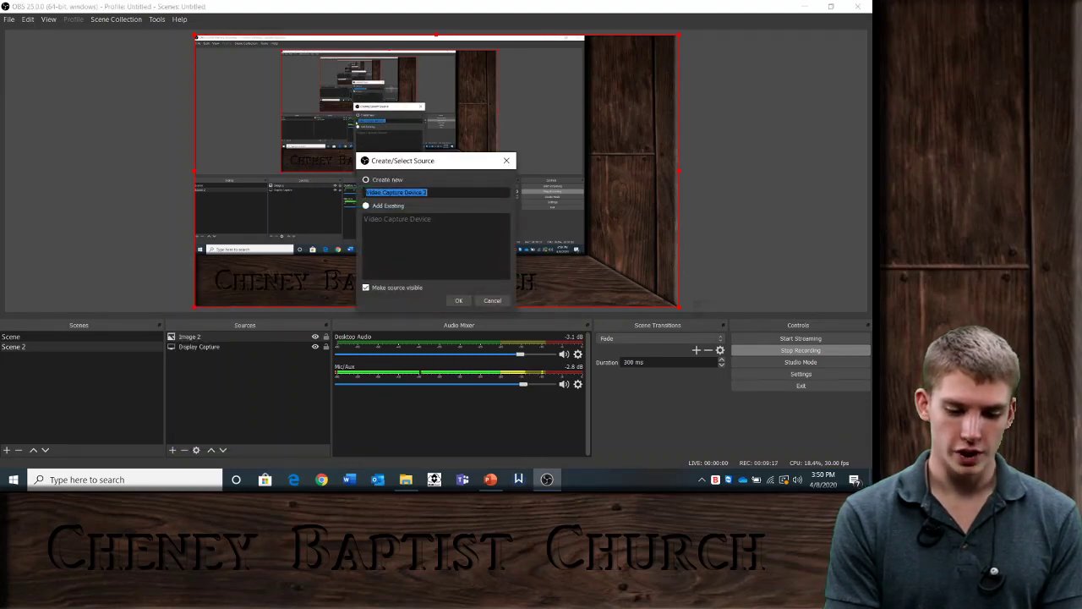
click(458, 301)
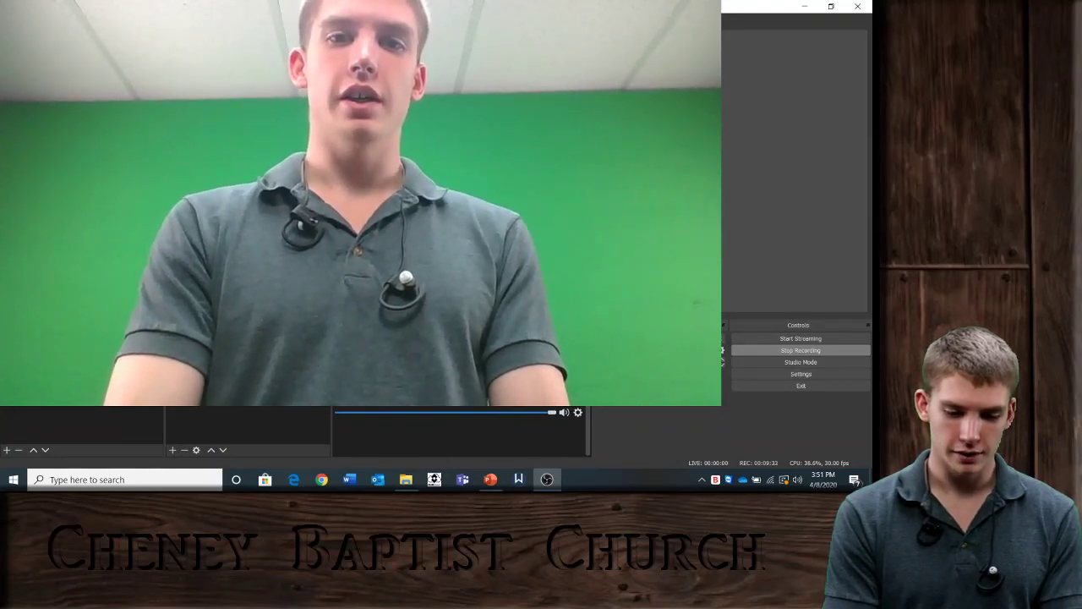
drag(516, 217, 307, 78)
drag(250, 56, 622, 267)
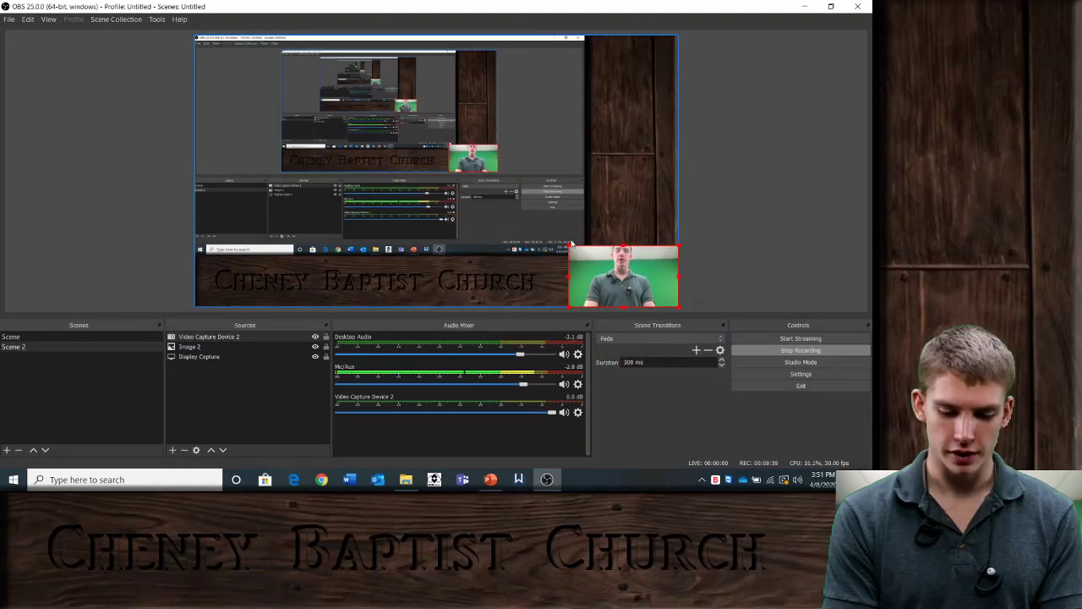
click(581, 267)
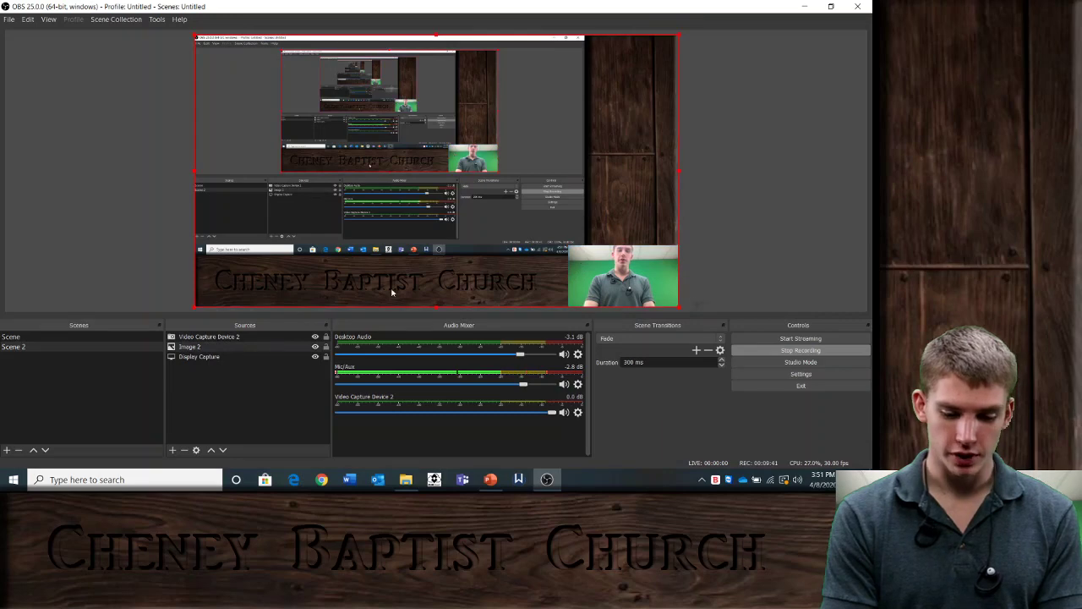
Step: Try to set the device of Video Capture Device 2 to HD Pro Webcam C920
double_click(210, 338)
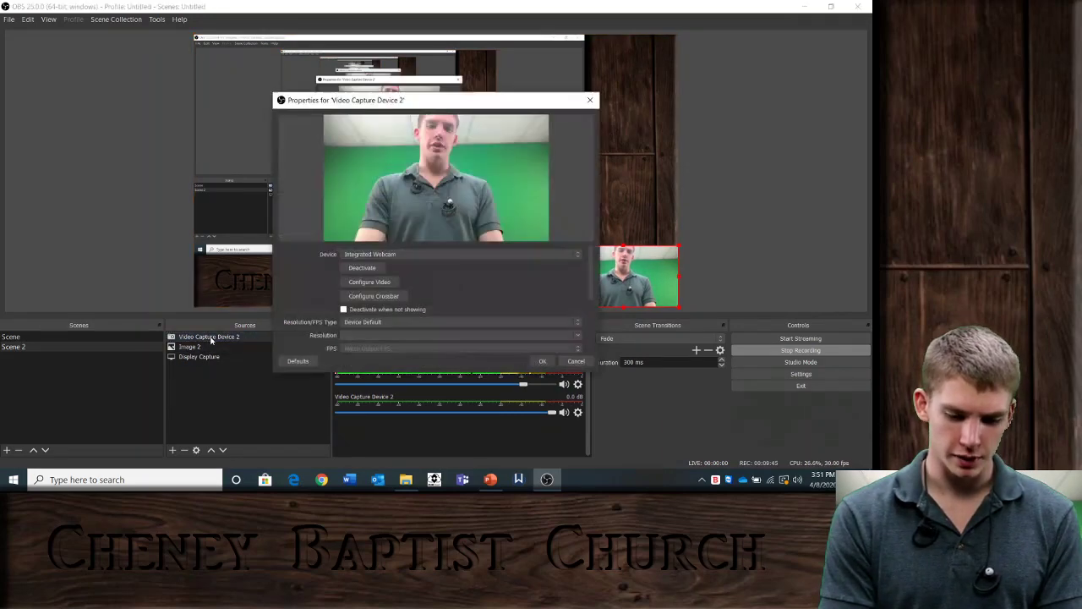
click(394, 256)
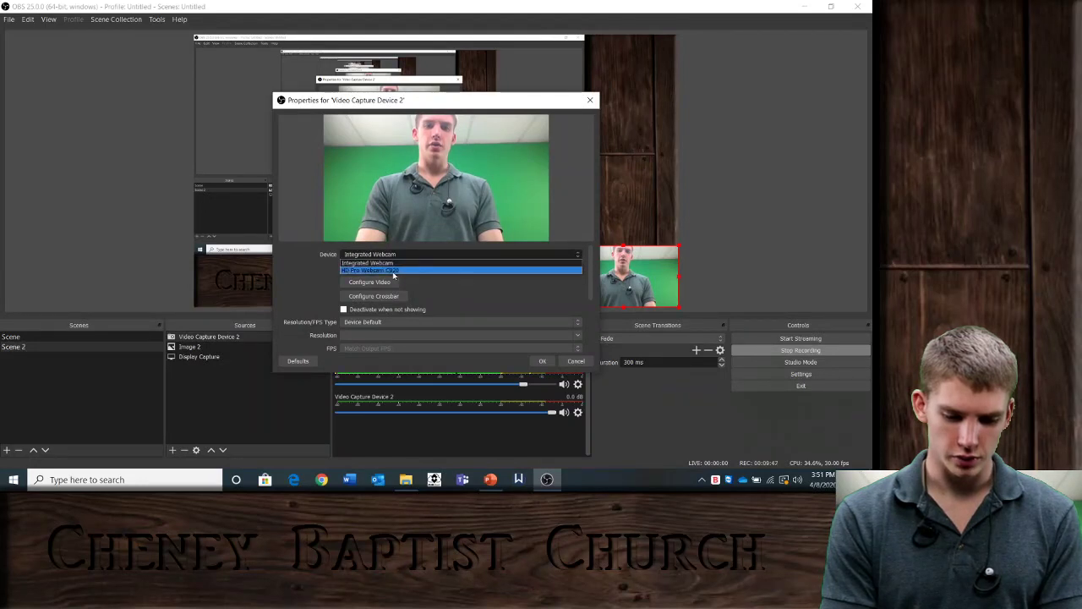
click(406, 269)
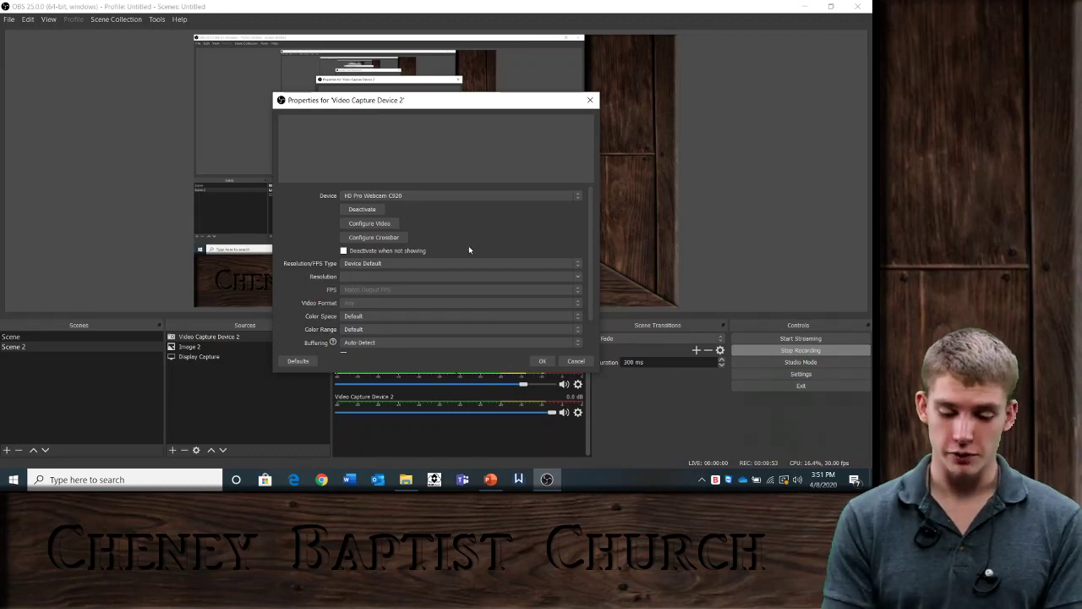
click(575, 361)
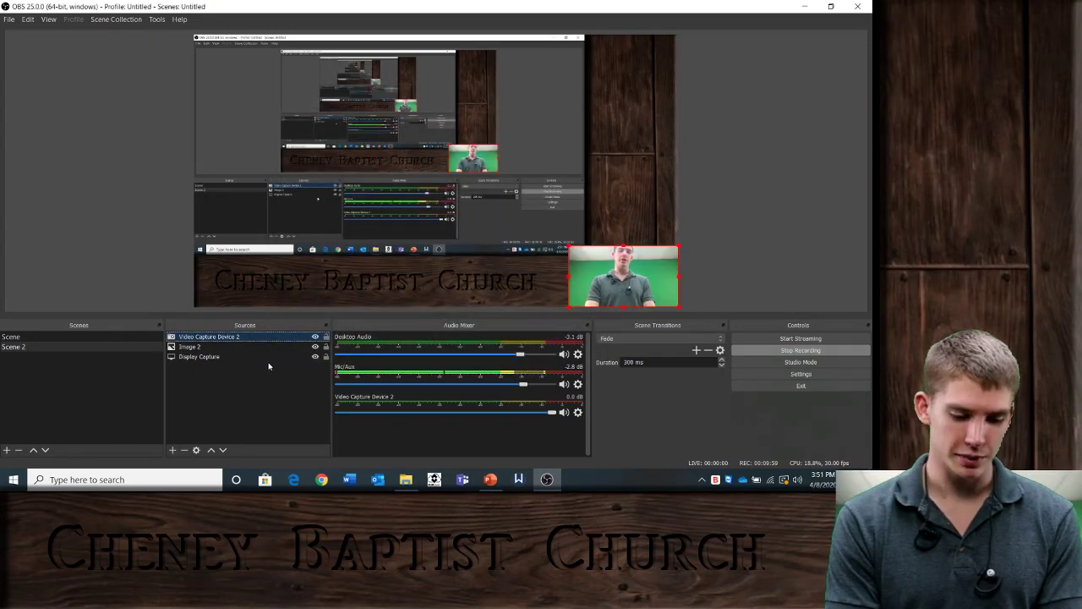
Step: Compare the layout and sources of Scene with those of Scene 2
click(98, 348)
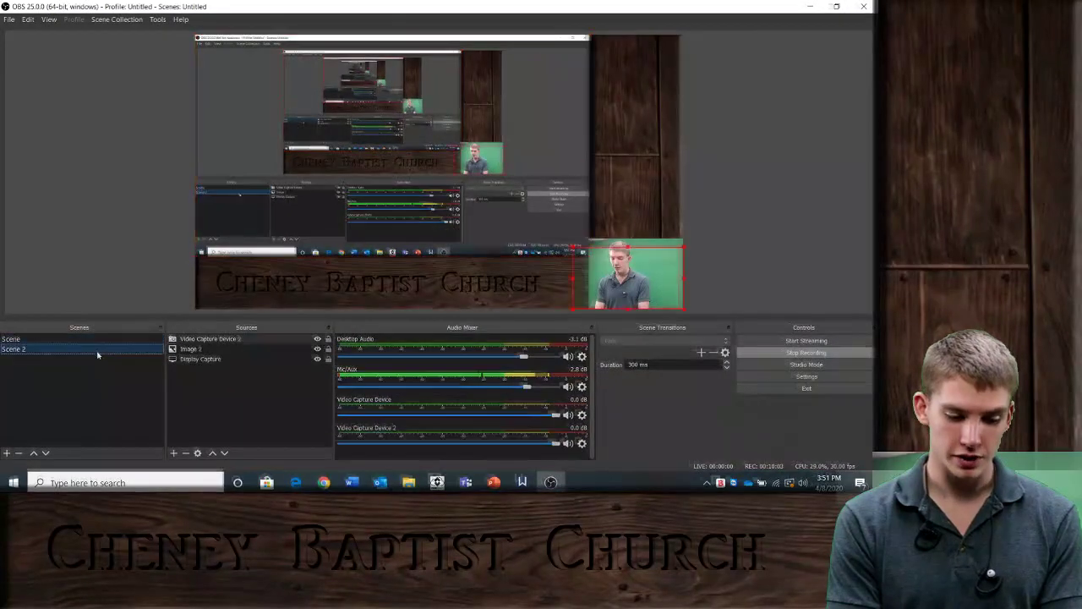
click(103, 340)
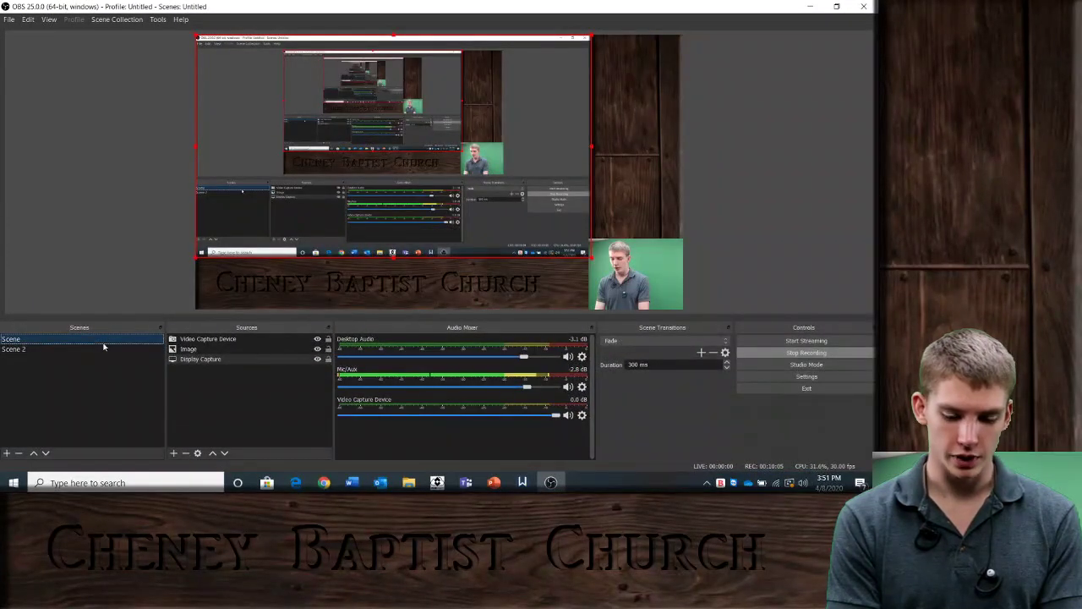
click(103, 349)
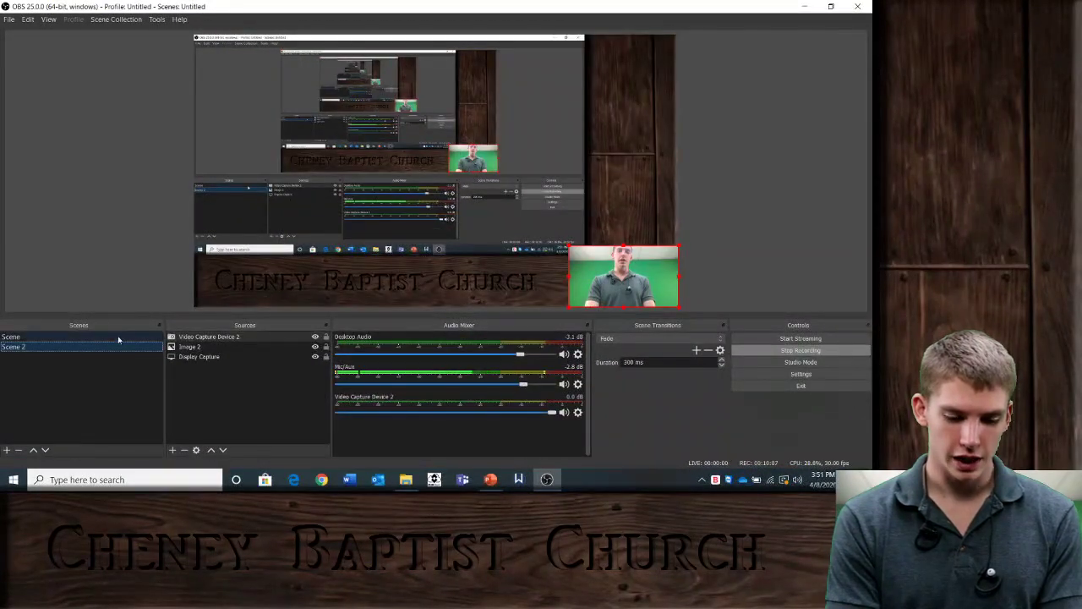
Step: Add the existing Video Capture Device source to Scene 2
click(172, 450)
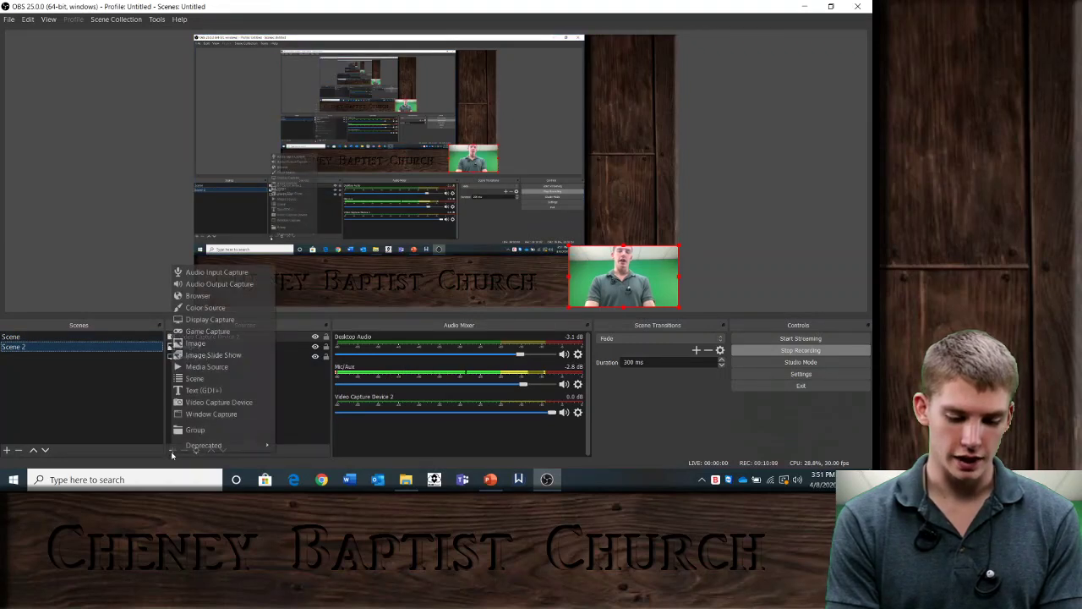
click(217, 402)
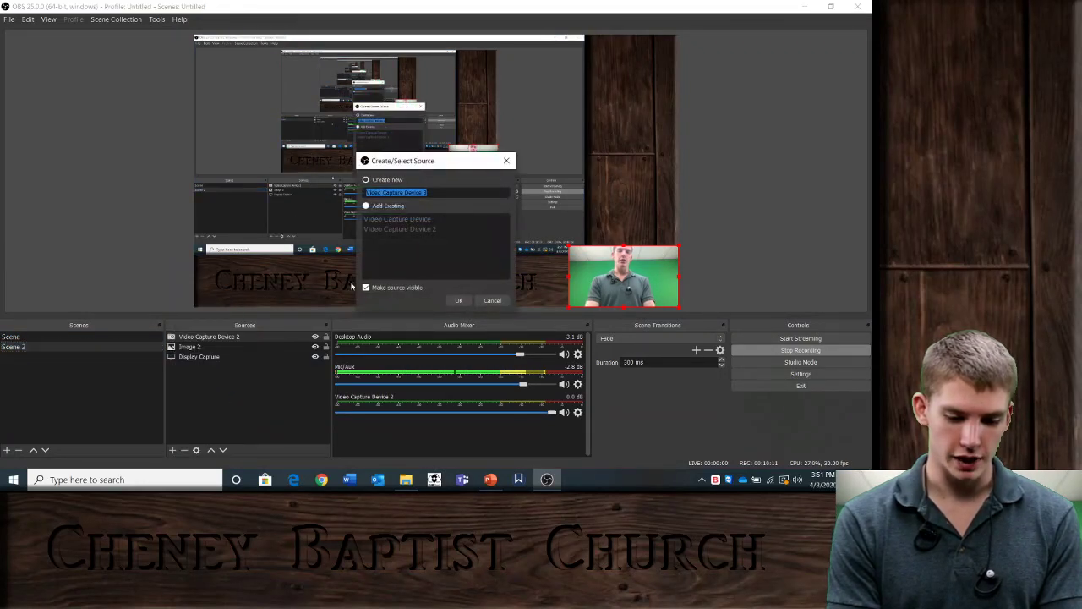
click(368, 207)
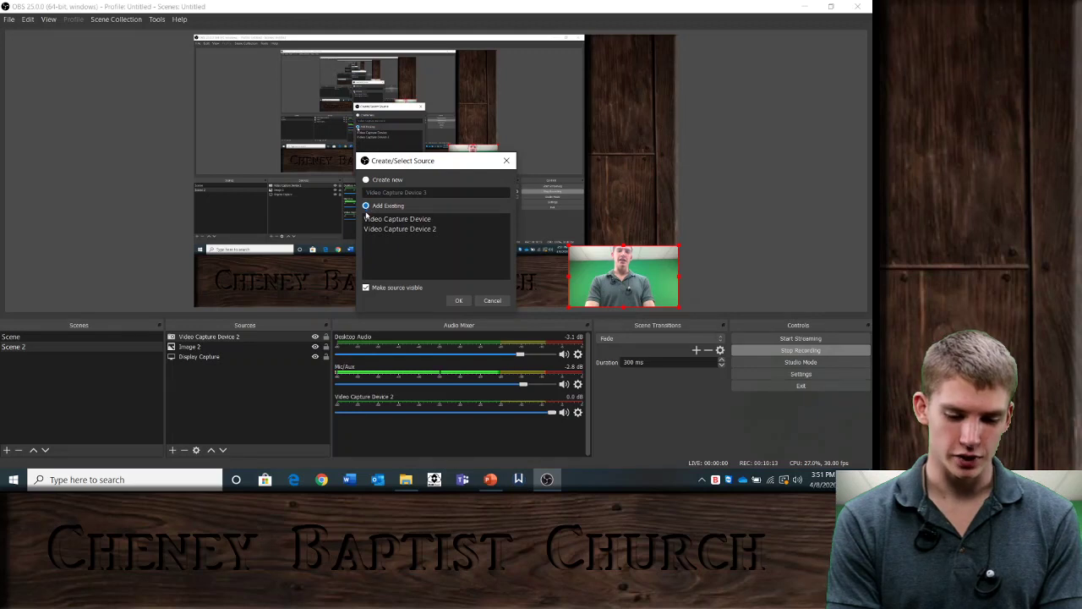
click(458, 301)
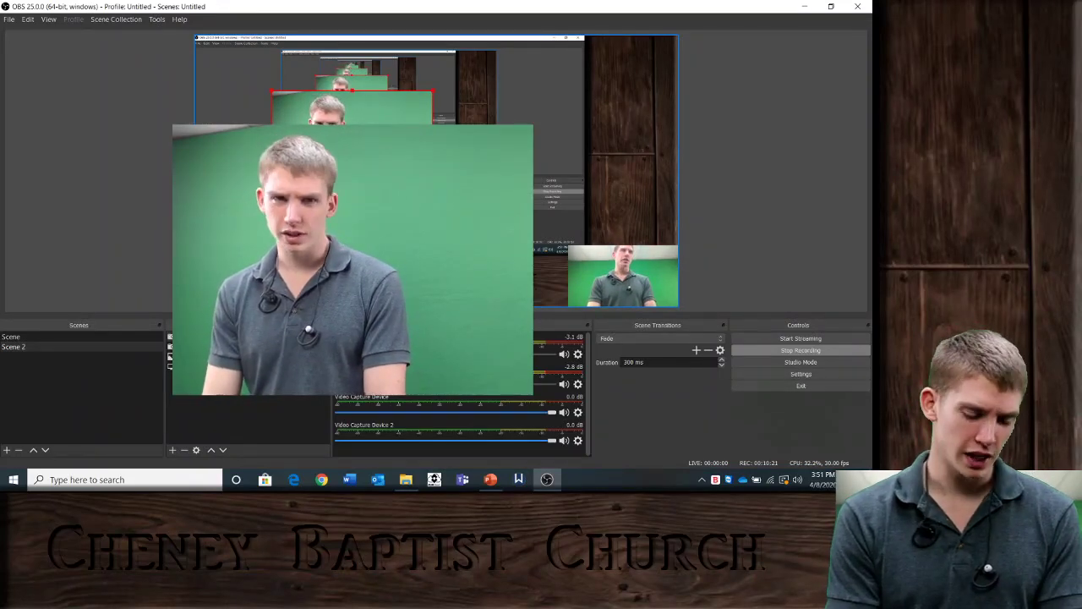
Step: Remove Video Capture Device 2 and fit the Video Capture Device into the canvas's lower-right corner, beside the church lettering
click(619, 286)
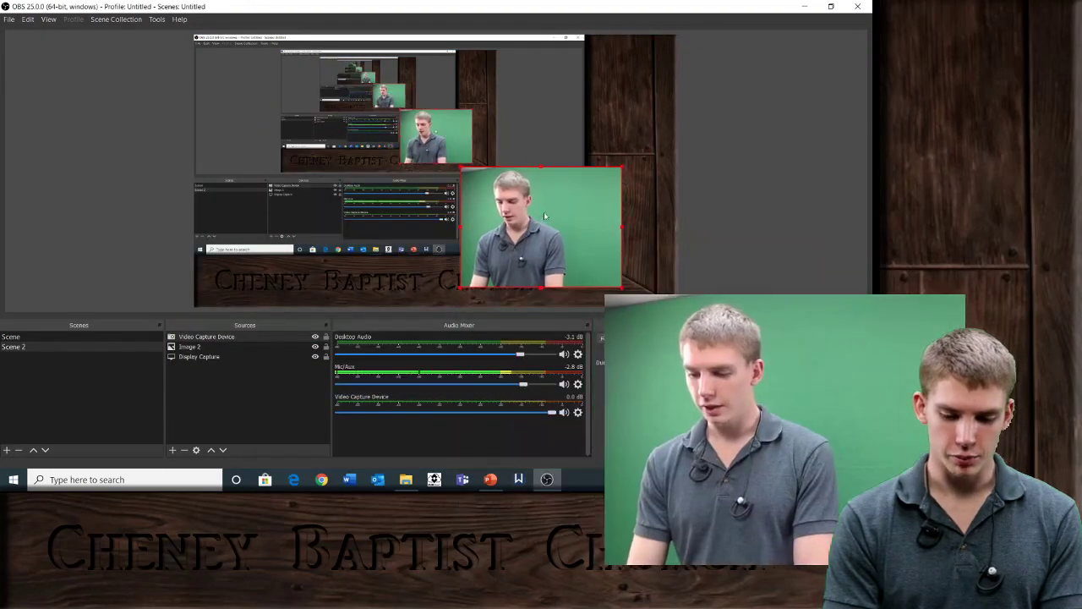
drag(588, 236, 599, 236)
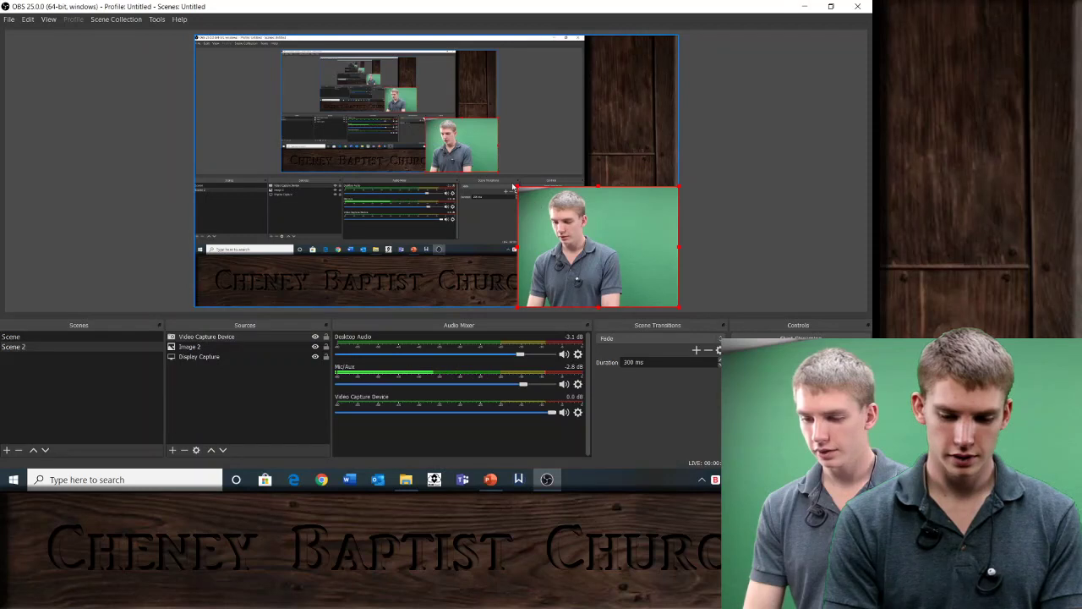
drag(518, 189, 587, 242)
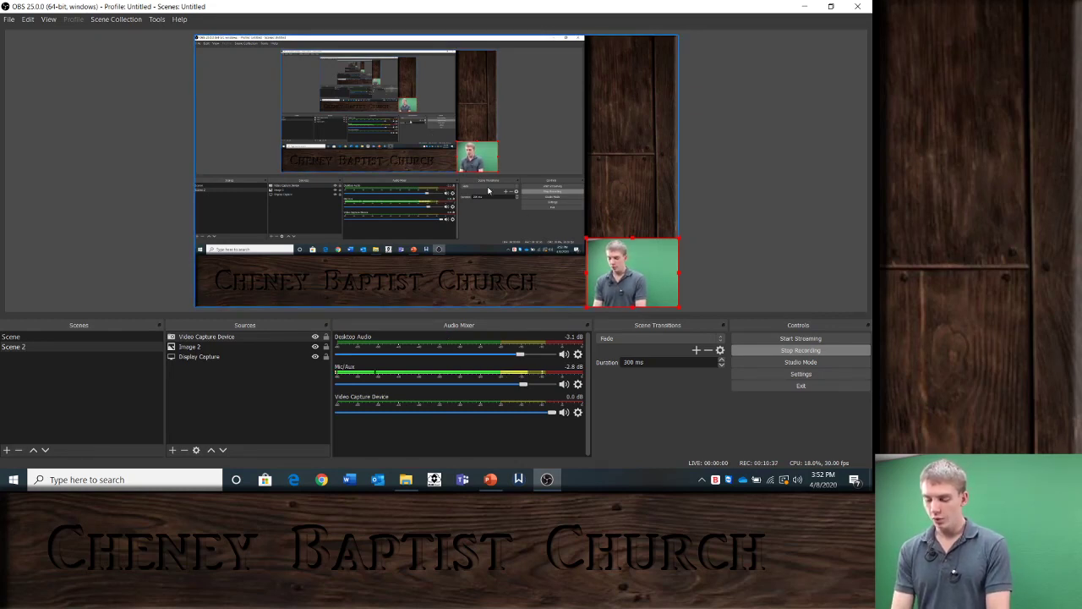
Step: Switch to the Discipleship Model.pptx presentation in PowerPoint
click(494, 480)
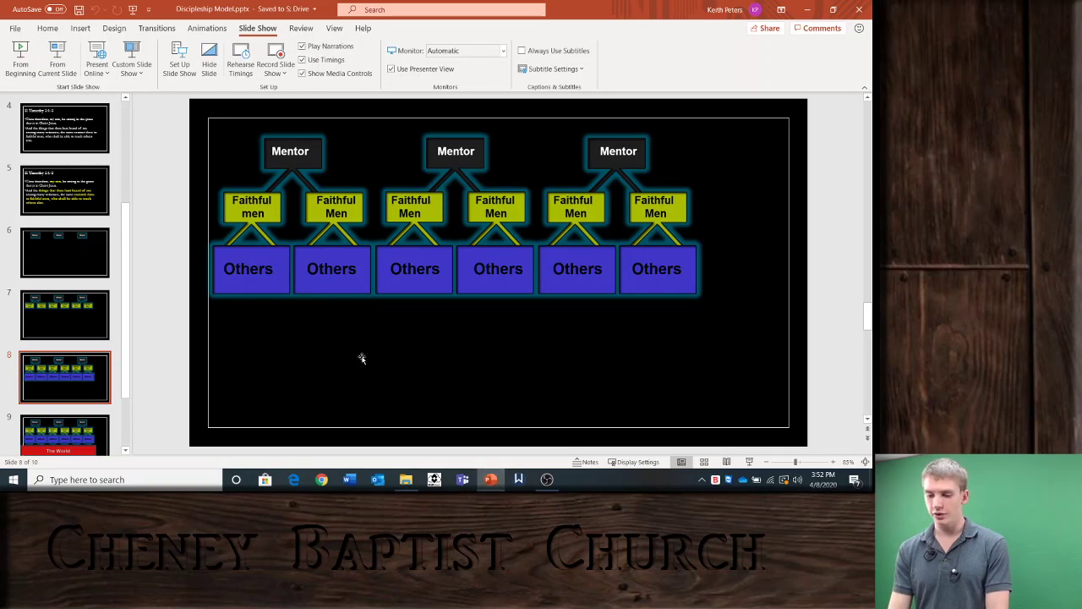
Step: Start the slide show from the first slide and duplicate it onto the captured display
click(24, 58)
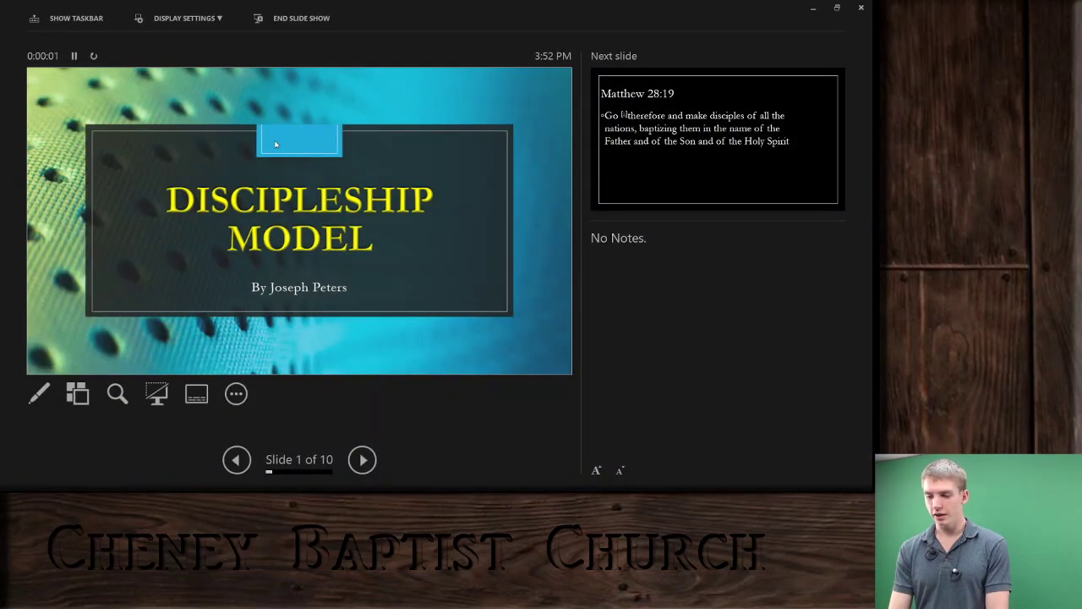
click(212, 16)
click(195, 66)
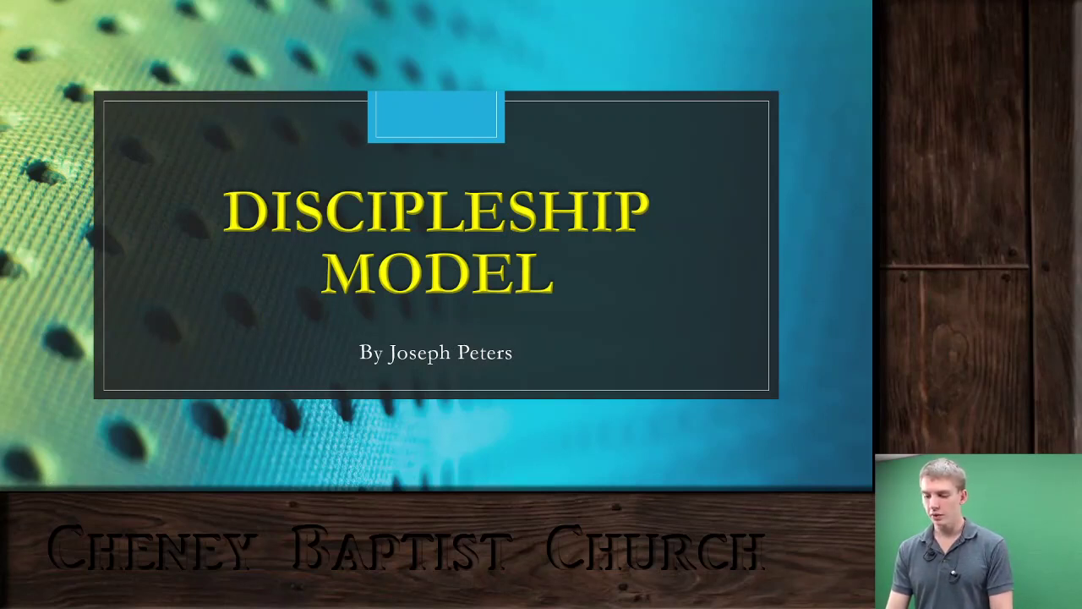
Step: Page forward and back through the presentation's slides, ending the slide show at the highlighted II Timothy 2:1-2 slide
key(Right)
key(Right)
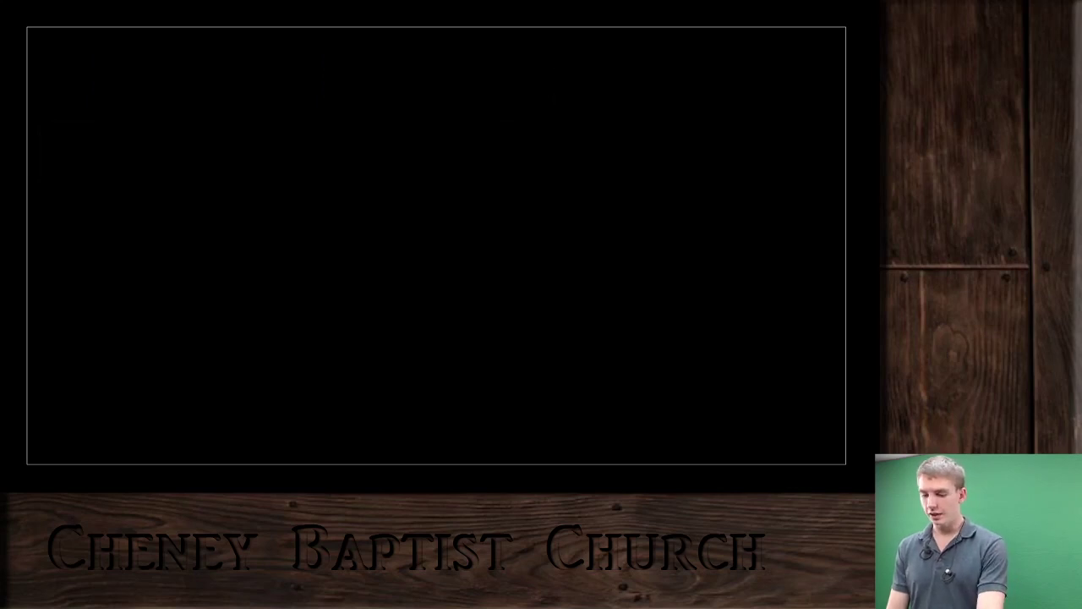
key(Left)
key(Left)
key(Left)
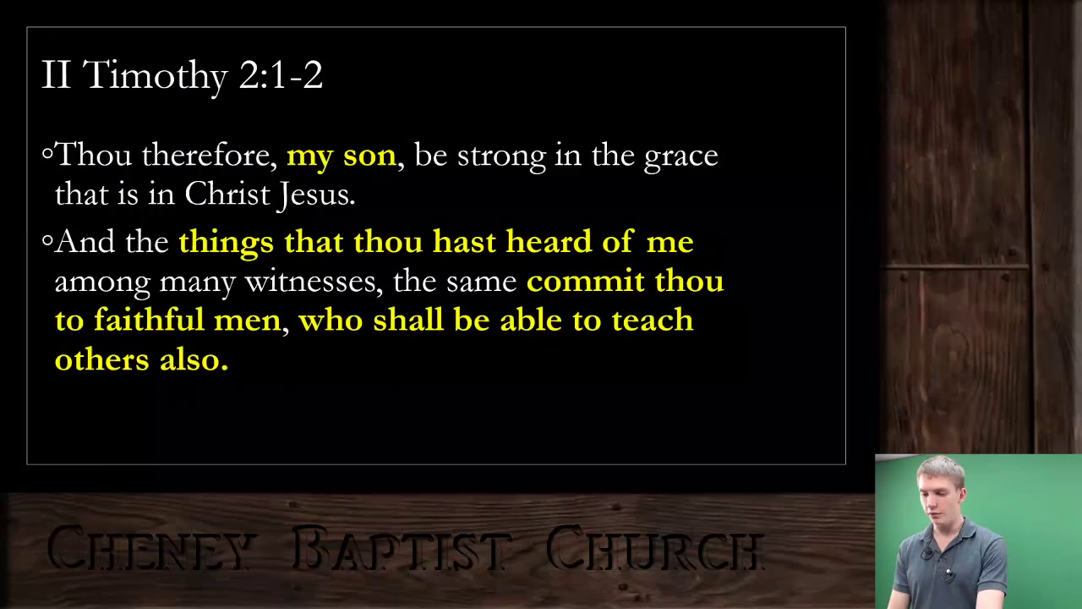
key(Escape)
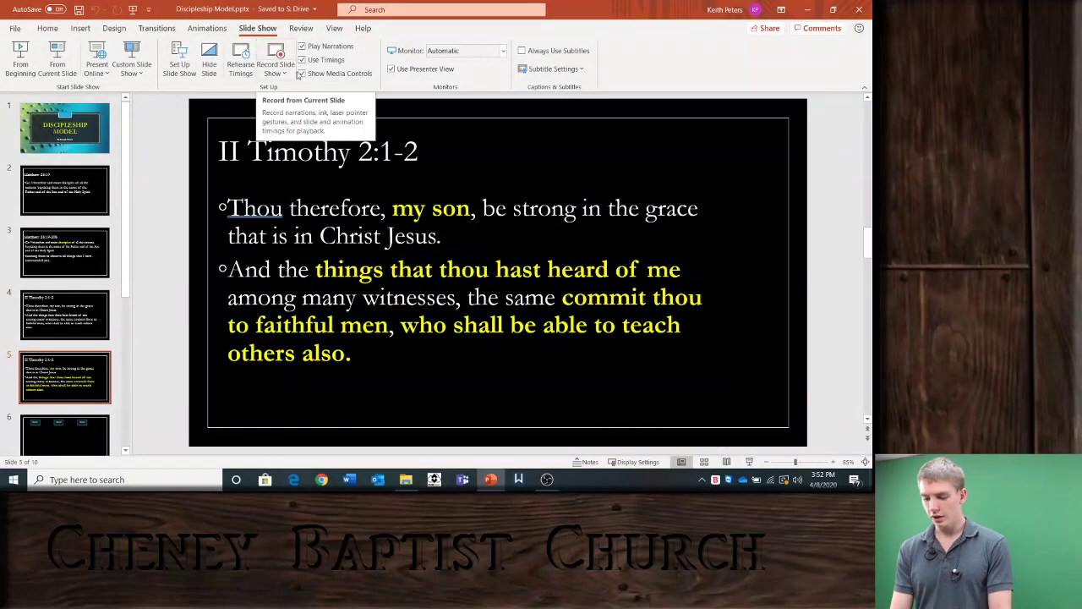
Step: Switch to OBS Studio and set the streaming service to Facebook Live in the stream settings
click(547, 480)
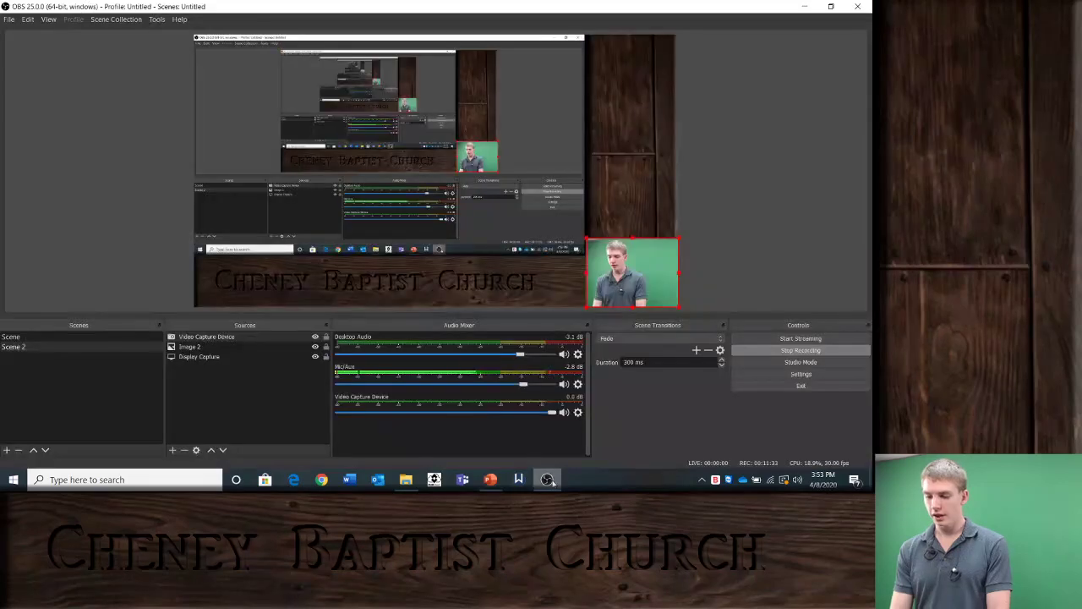
click(455, 186)
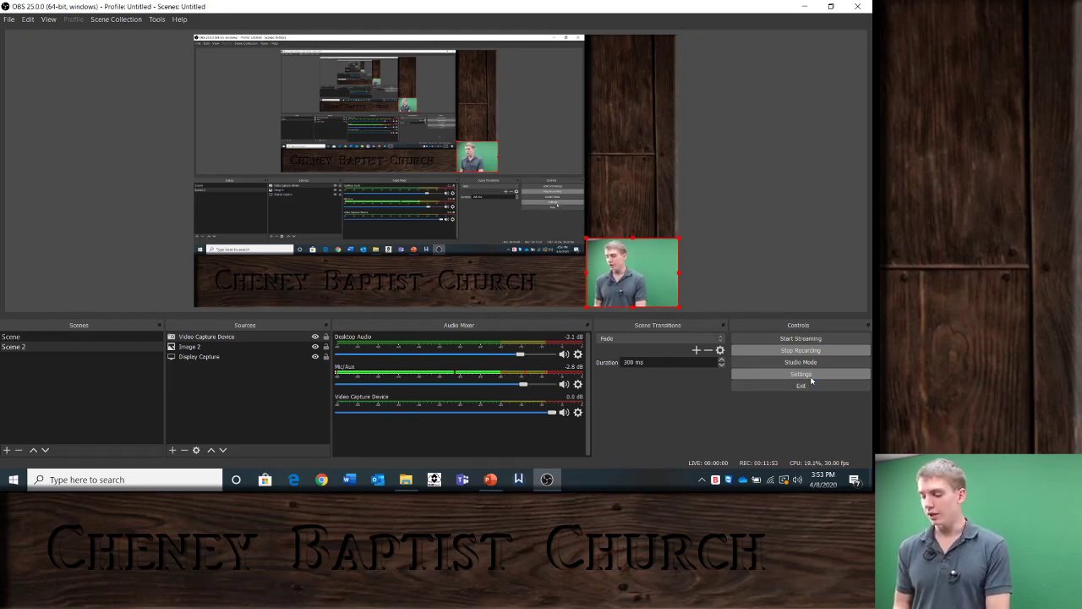
click(810, 377)
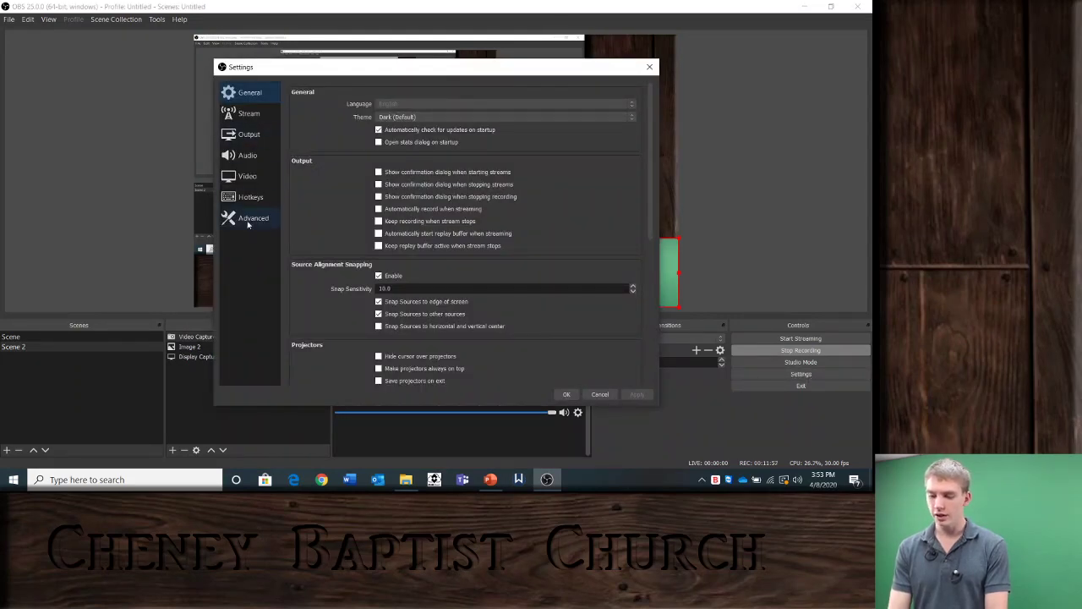
click(249, 113)
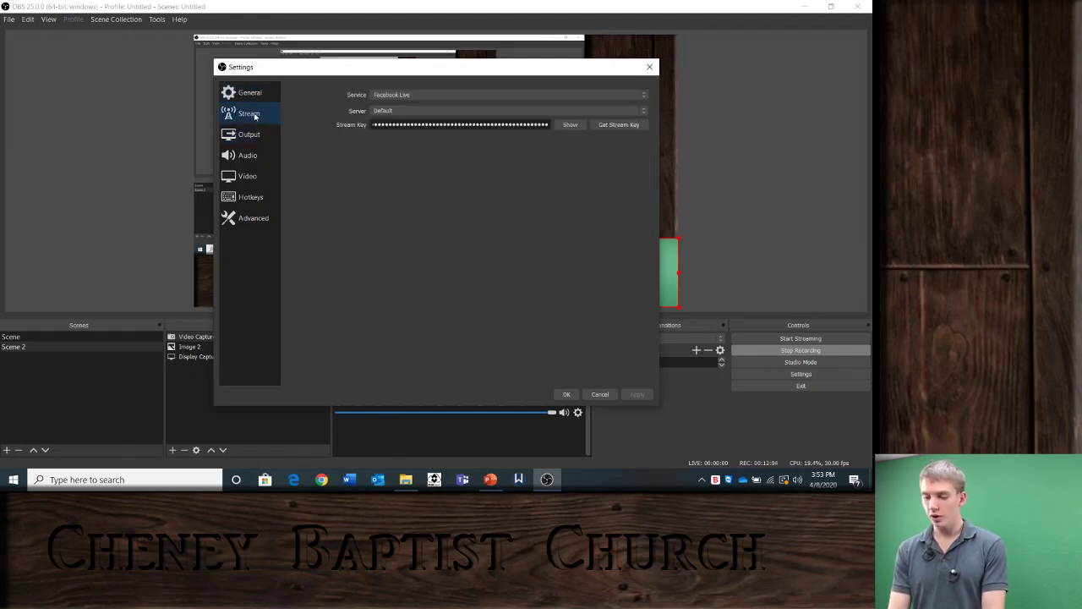
click(403, 95)
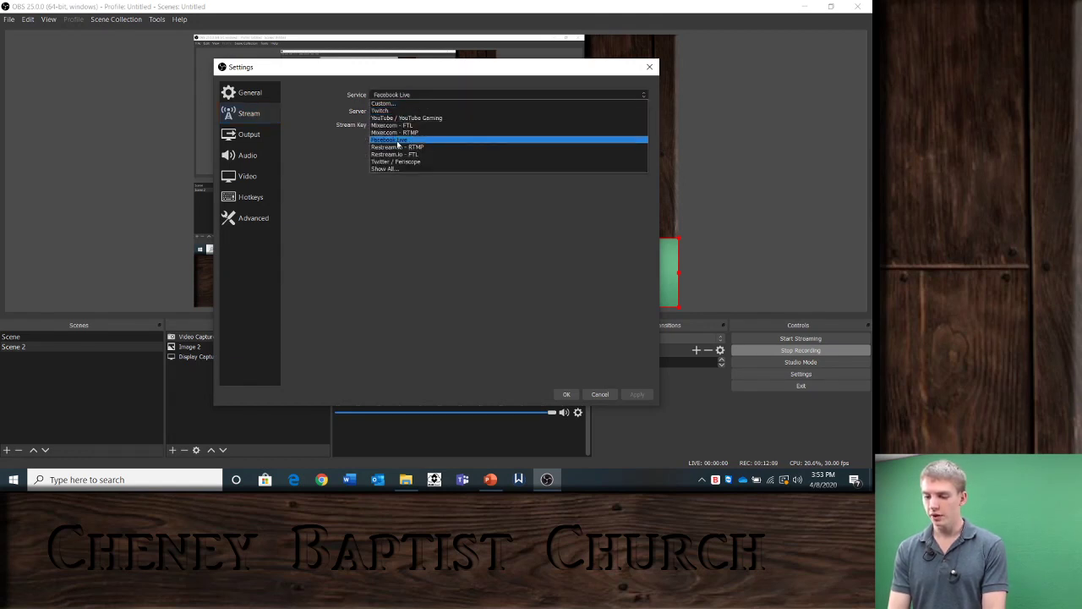
click(398, 140)
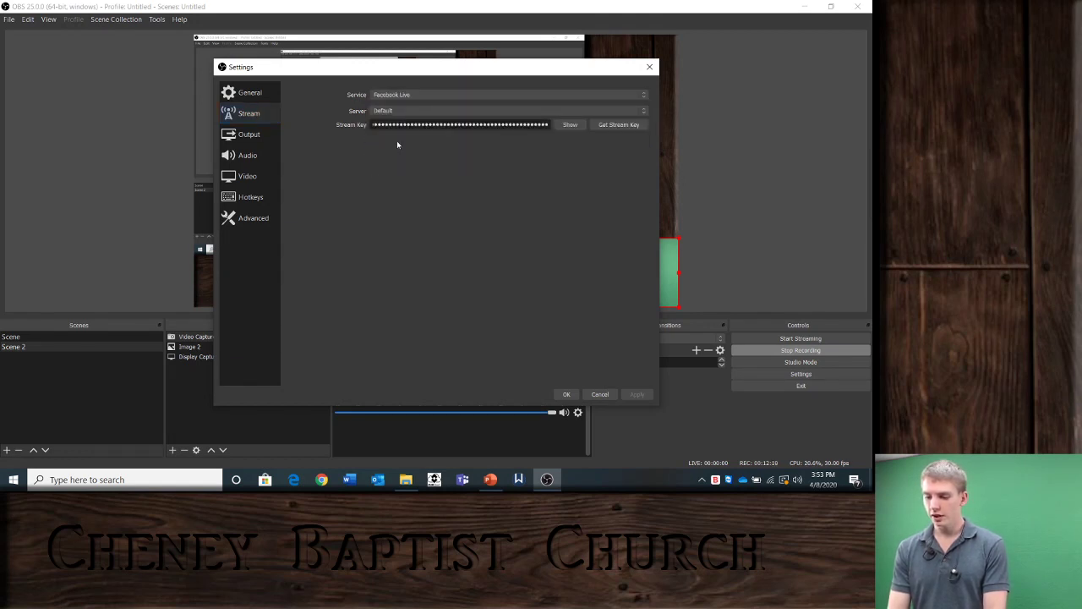
Step: Clear the saved stream key and copy a new one from a live stream created on Facebook in Chrome
double_click(461, 124)
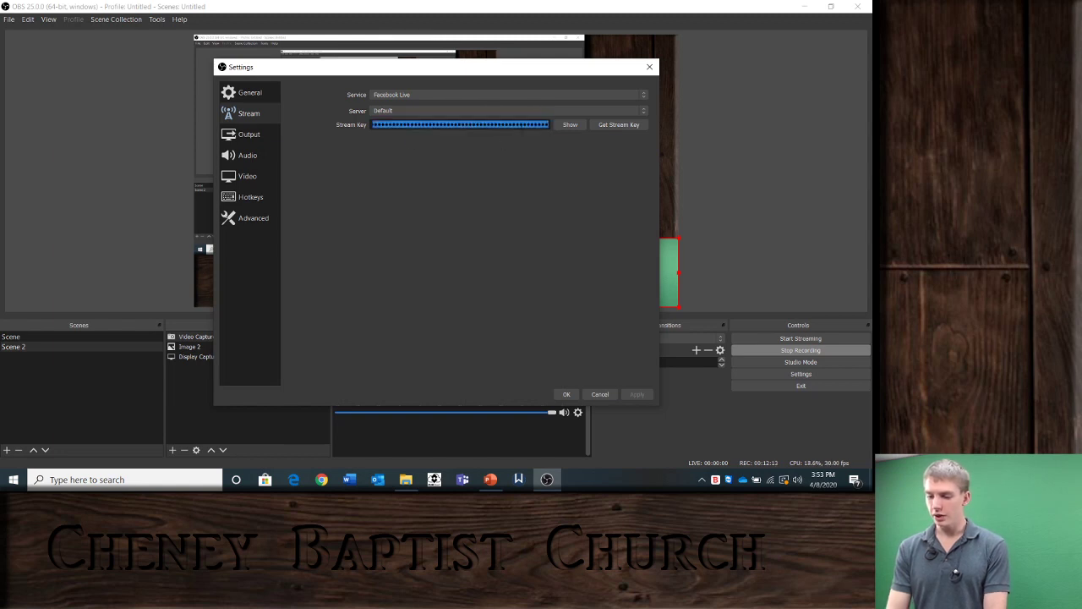
key(BackSpace)
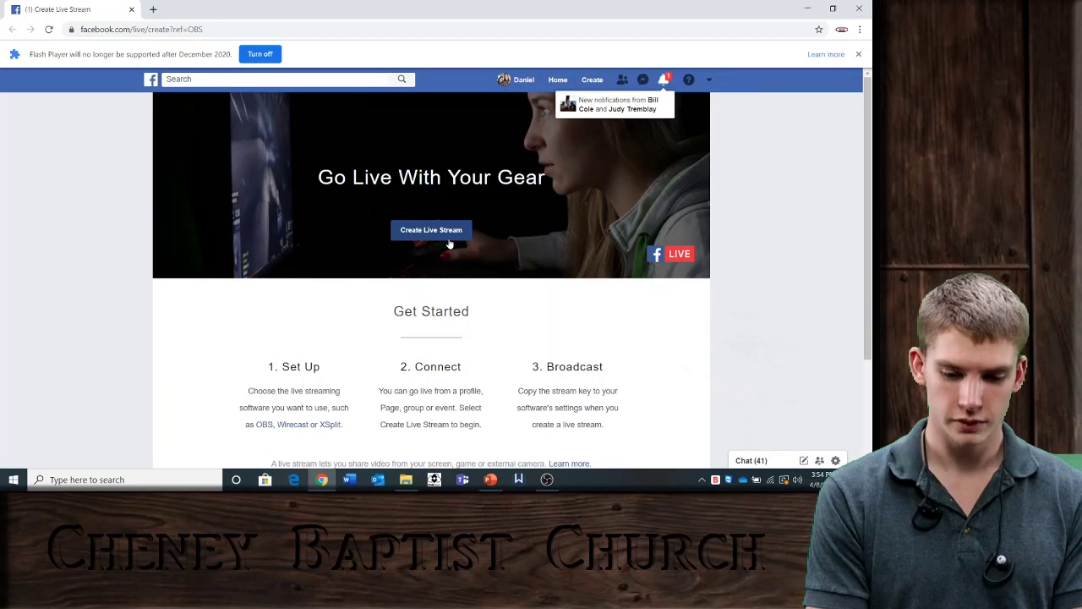
click(449, 244)
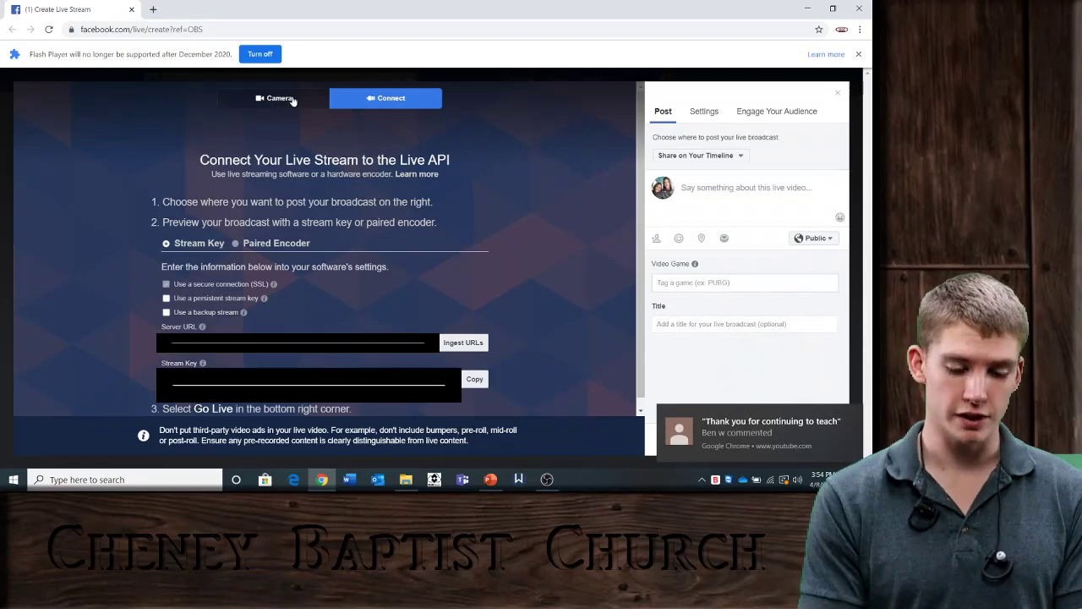
click(476, 380)
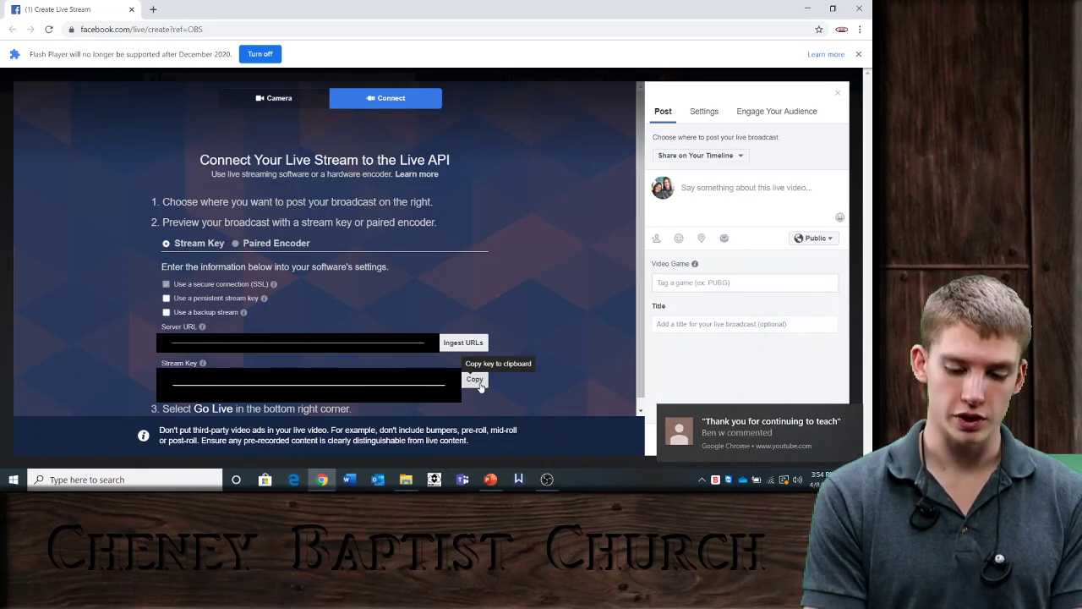
Step: Return to the OBS stream settings, paste the copied stream key and accept the settings
click(547, 479)
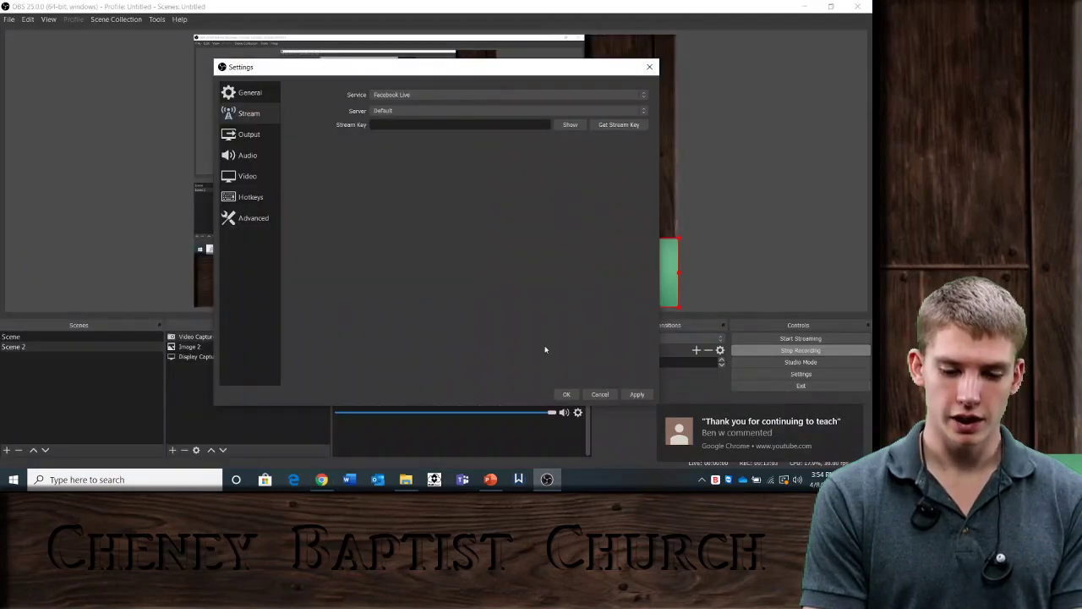
drag(535, 72, 485, 46)
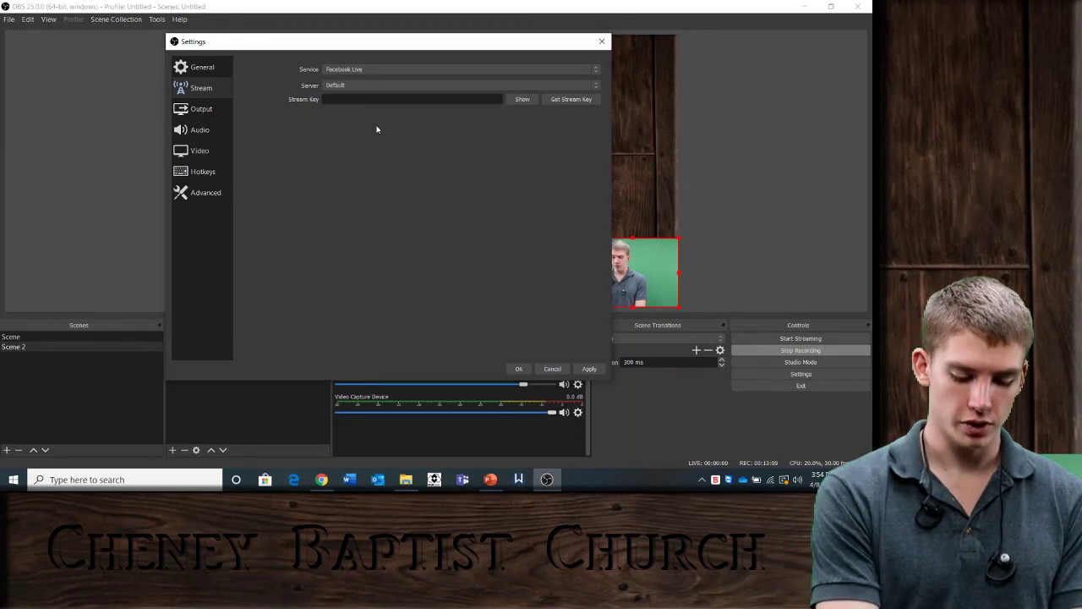
key(ctrl+v)
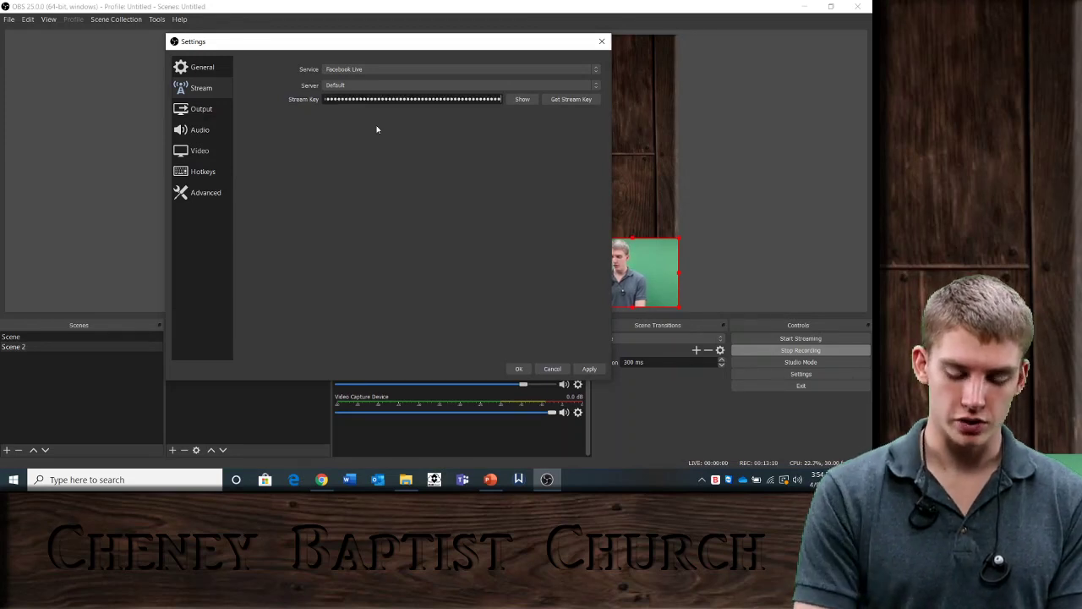
right_click(425, 98)
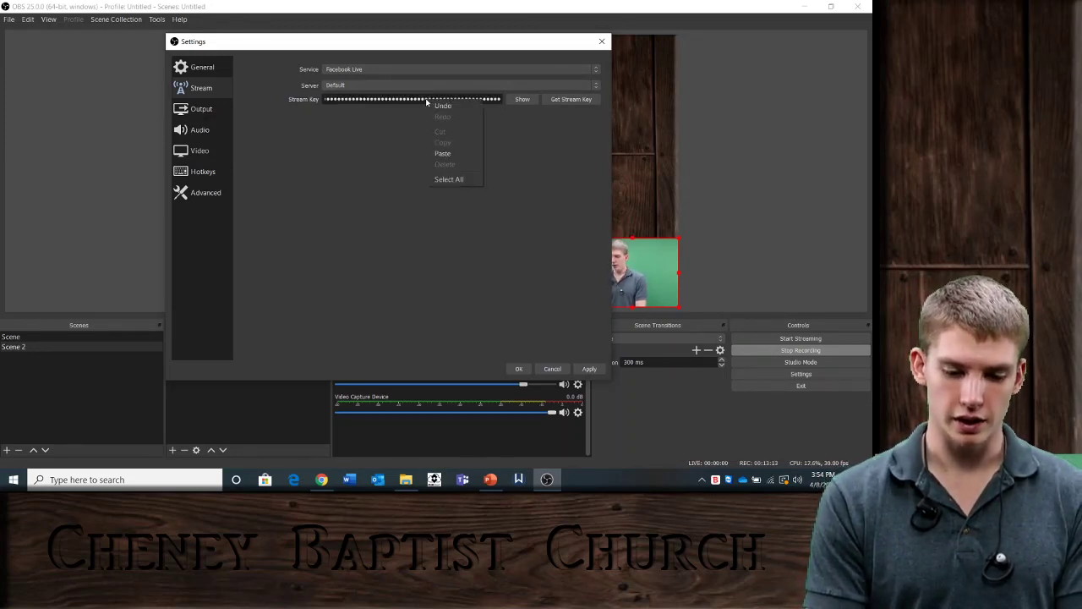
click(499, 142)
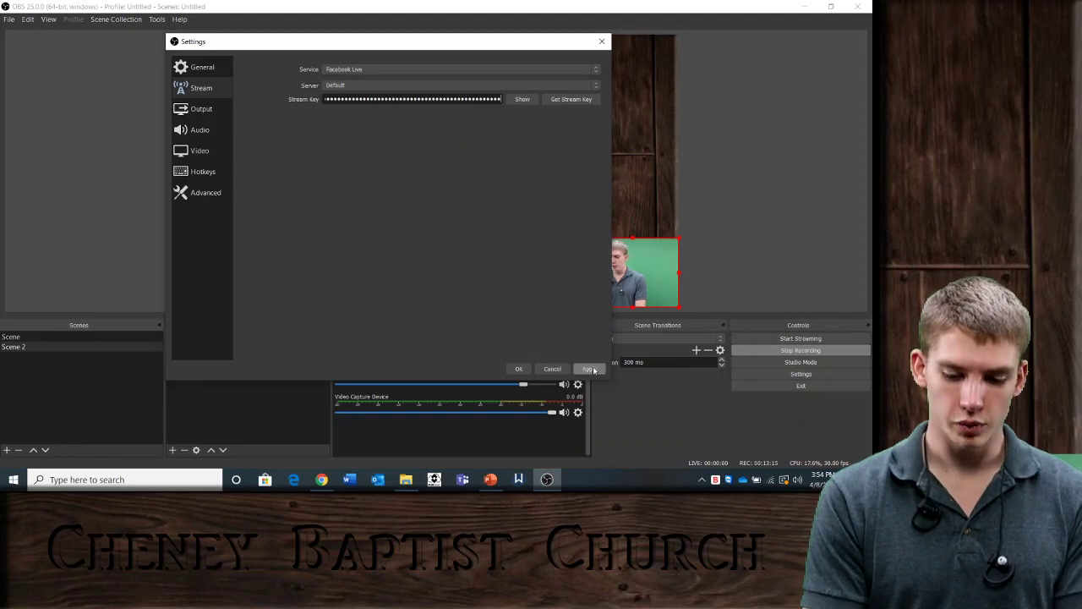
click(520, 369)
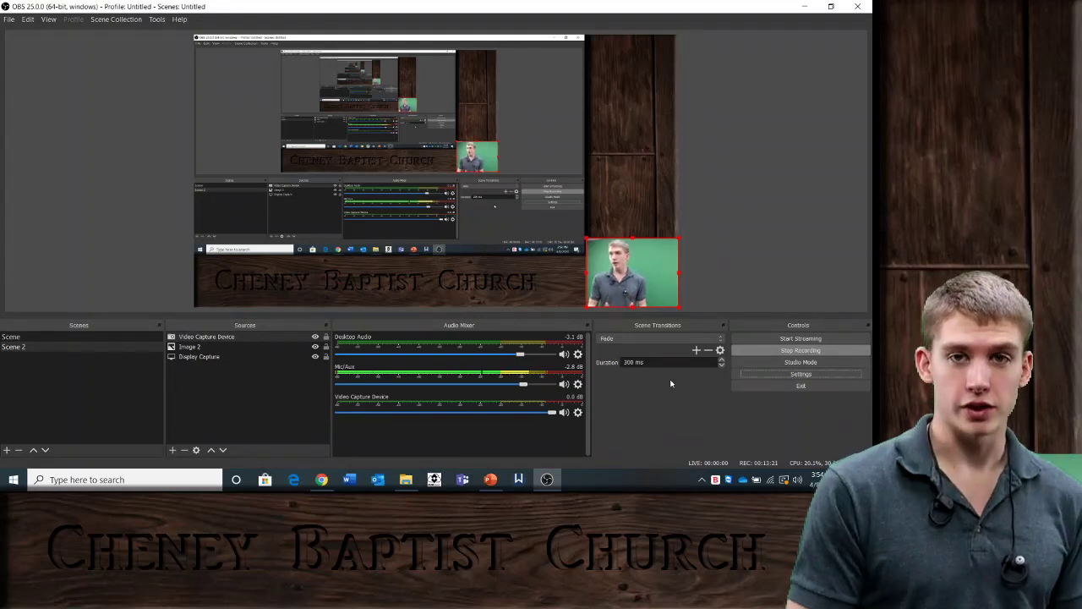
Step: Start streaming from OBS and switch to the Facebook Create Live Stream page in Chrome
click(799, 339)
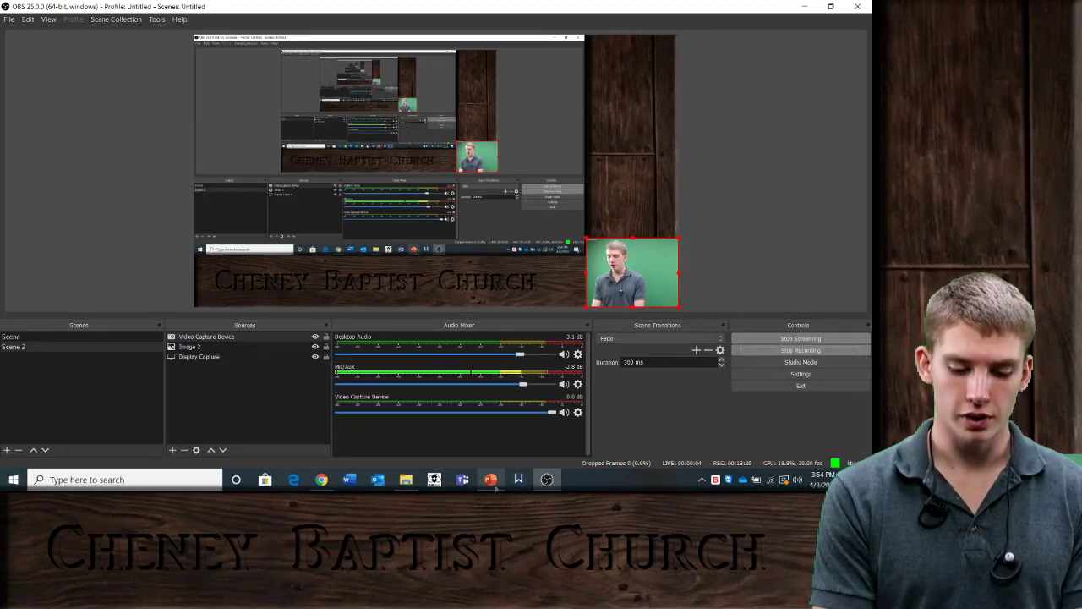
mouse_move(497, 487)
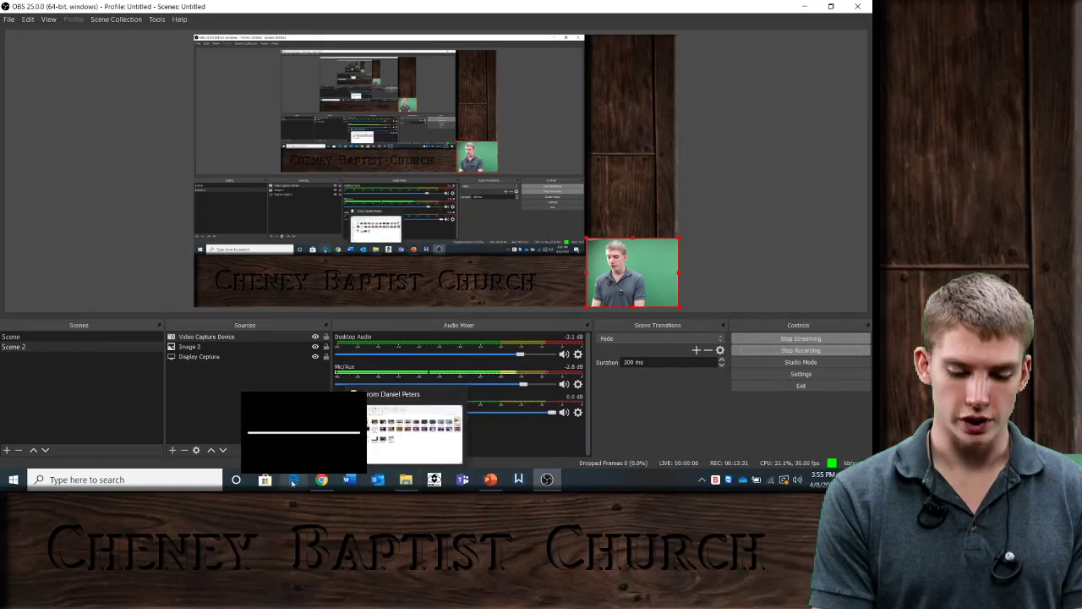
click(322, 482)
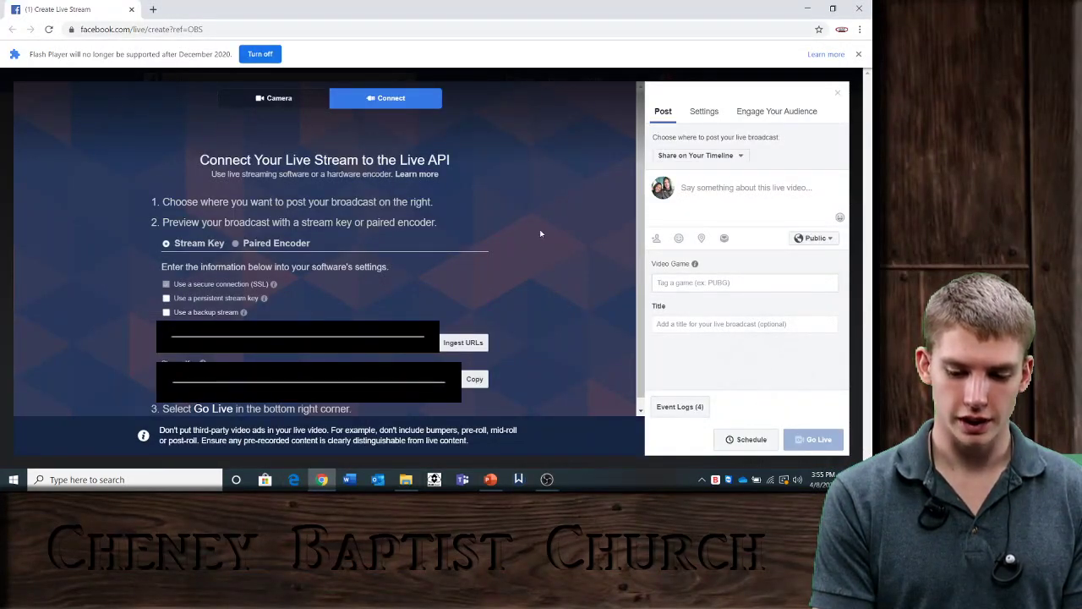
scroll(541, 237, down, 1)
scroll(542, 234, up, 1)
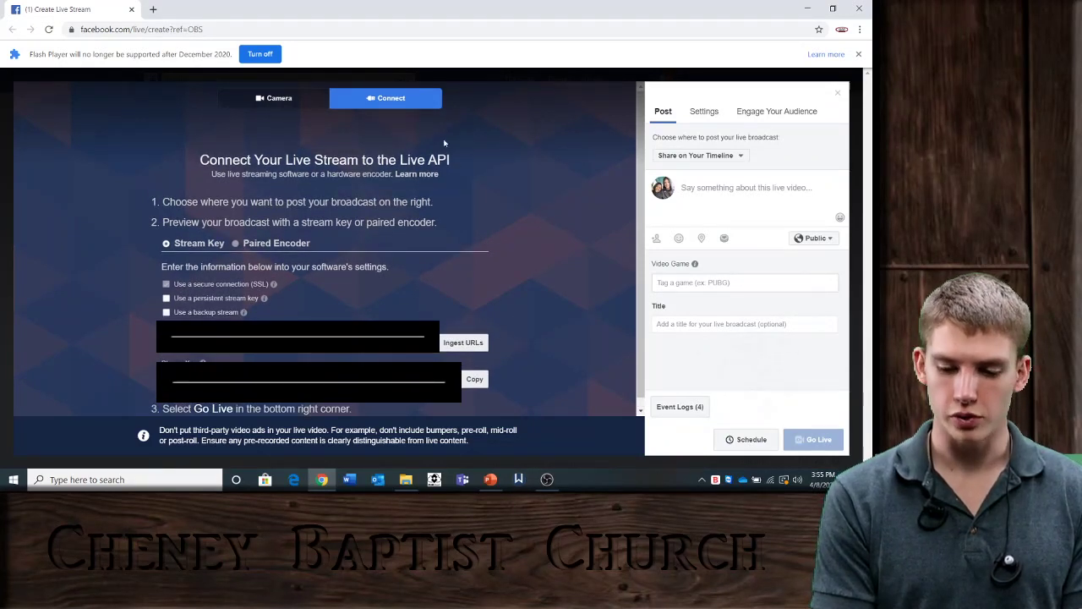
Step: Check where the live broadcast is shared and set its audience to Only me
click(740, 156)
click(741, 157)
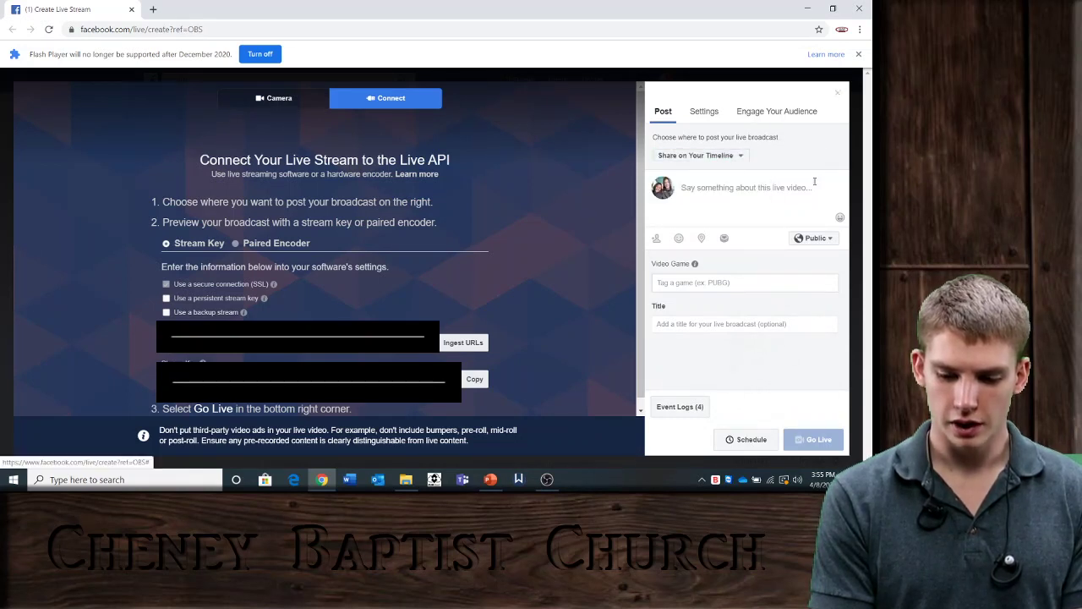
click(814, 238)
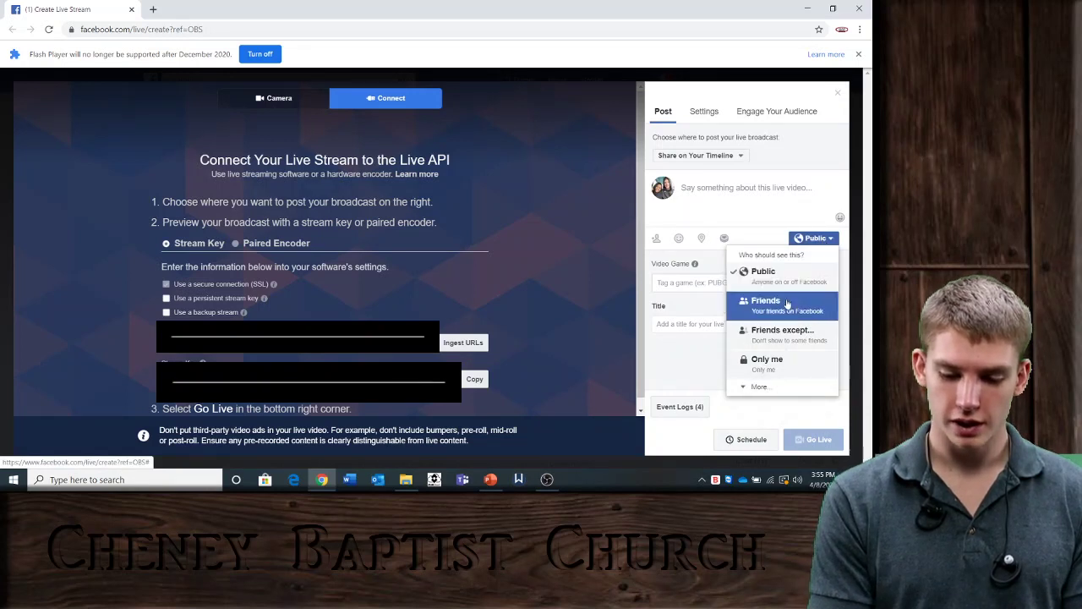
click(776, 362)
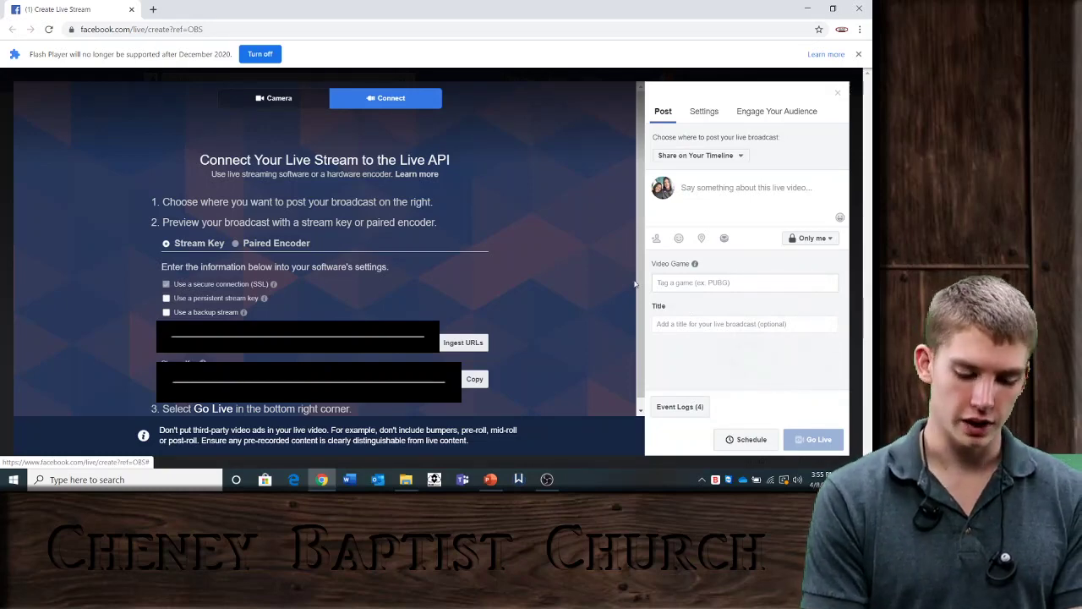
Step: Switch back to OBS Studio and stop the live stream
click(547, 480)
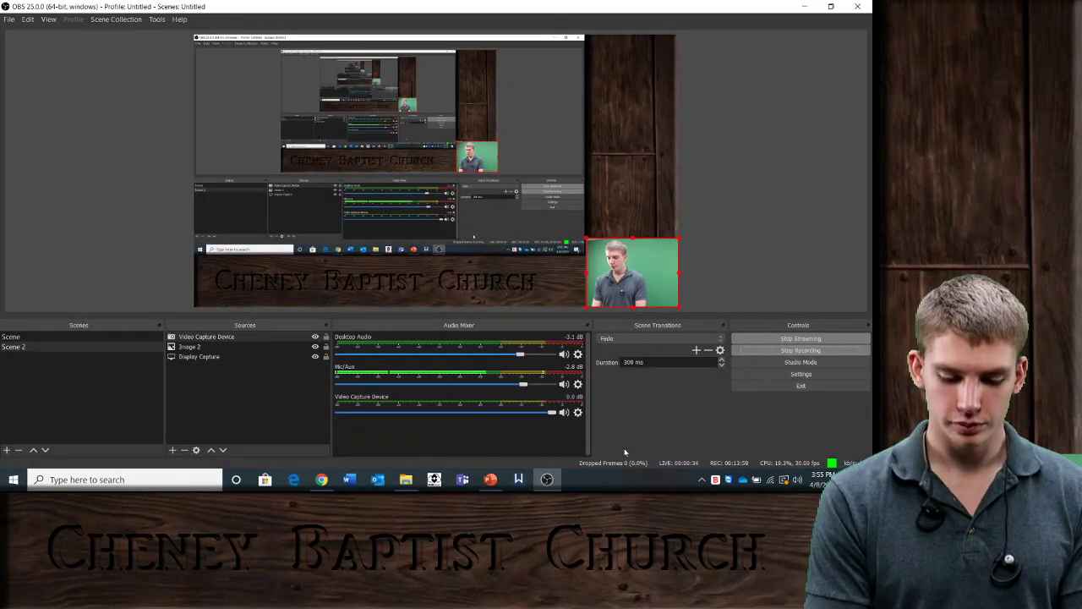
click(547, 480)
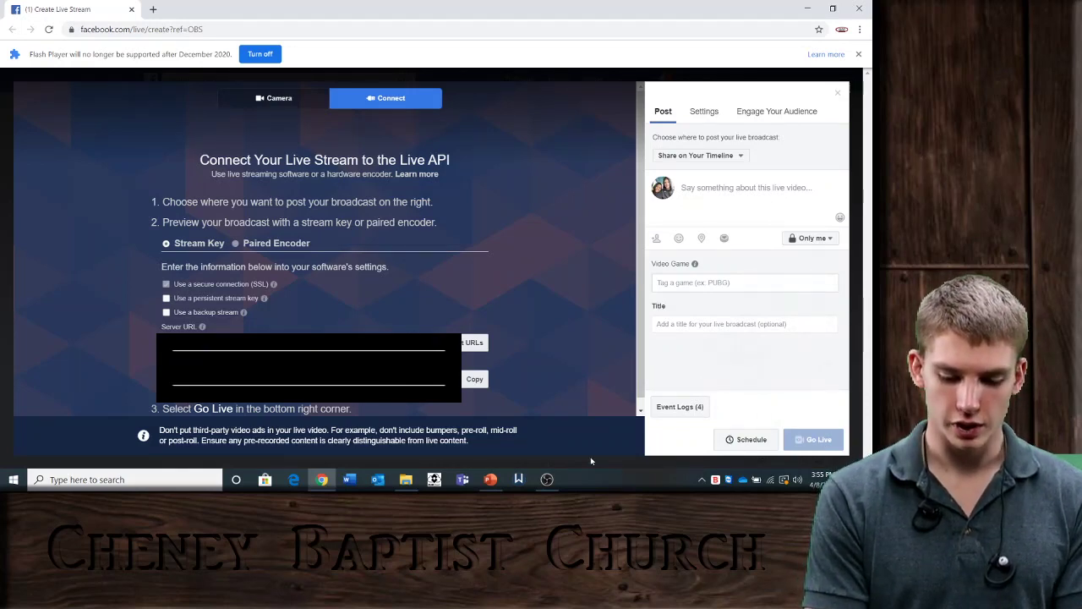
click(547, 479)
click(761, 339)
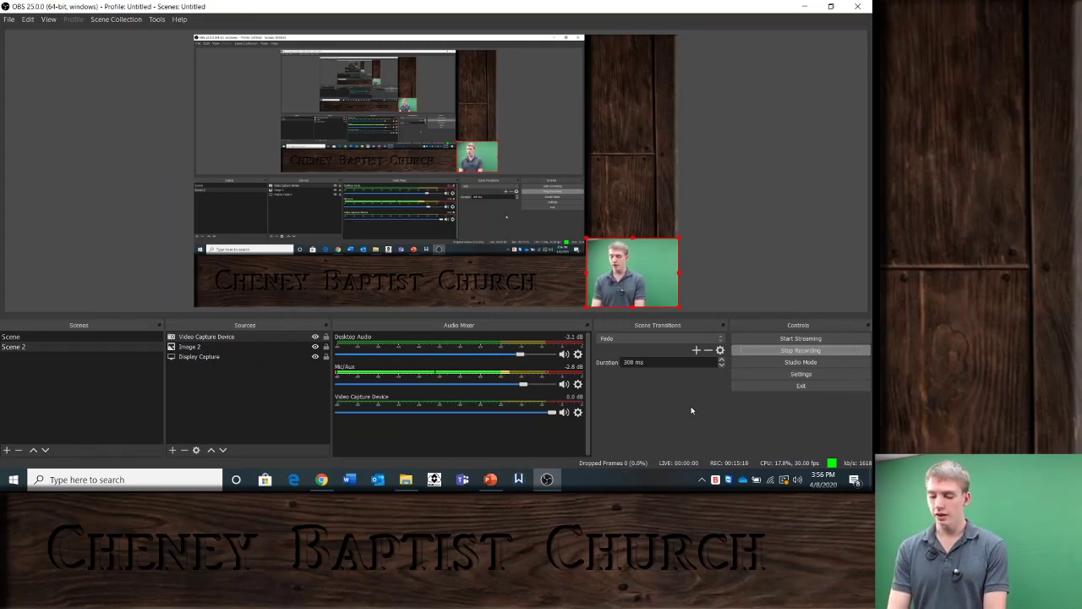
Step: Switch to PowerPoint, start the slide show from the beginning and advance to the Matthew 28:19 slide
click(490, 479)
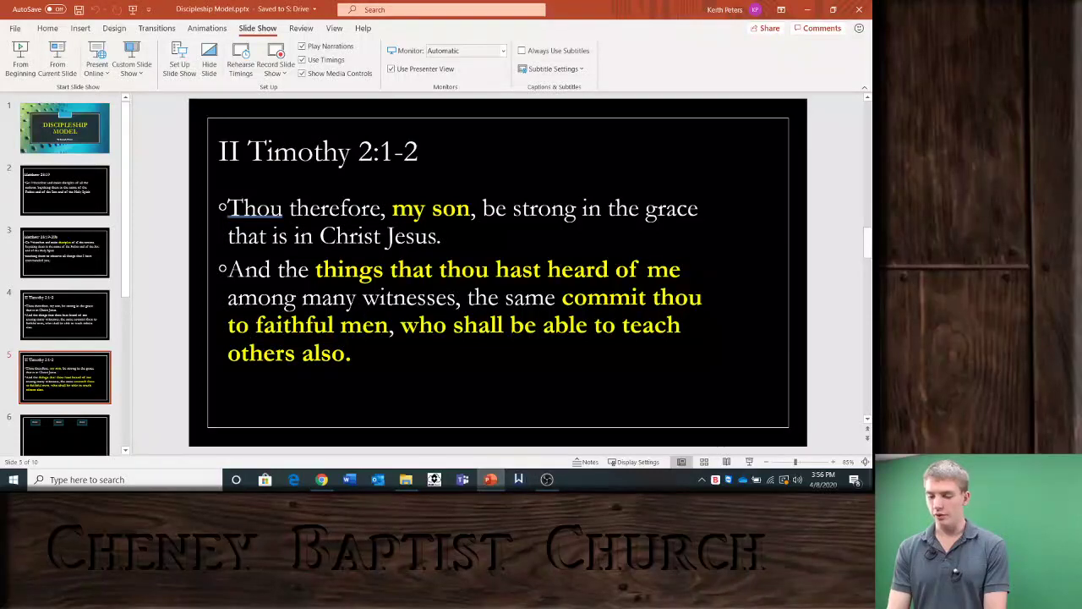
click(20, 60)
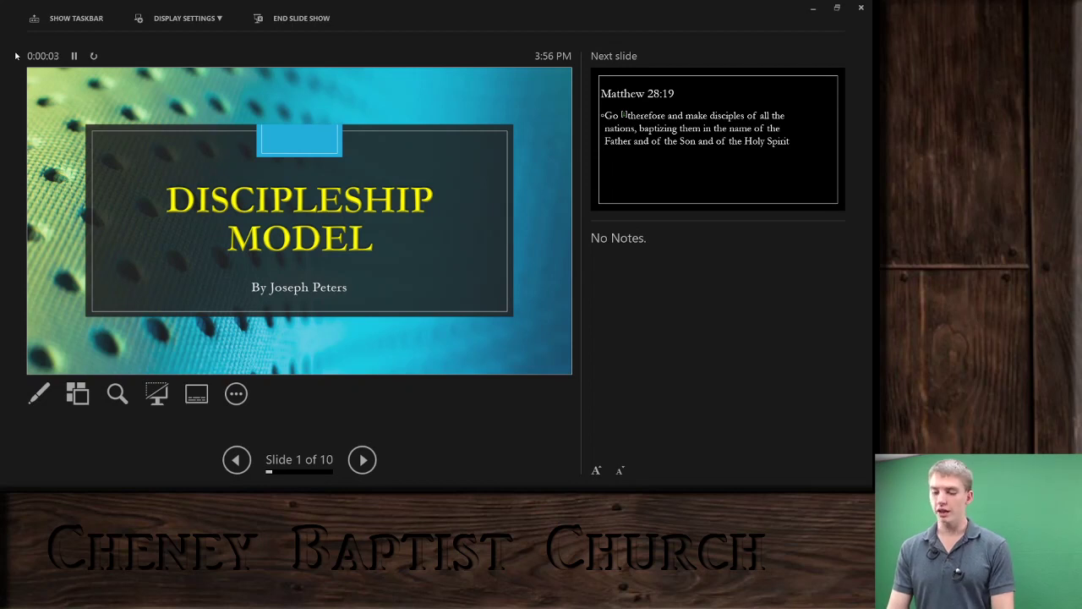
key(Right)
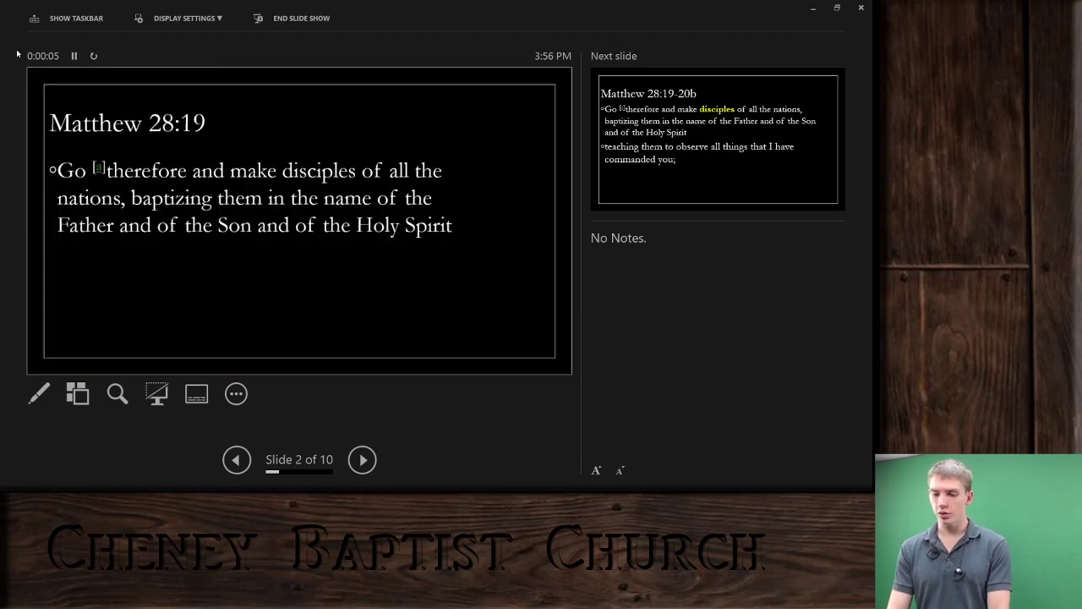
Step: Set the slide show display to Duplicate Slide Show and present up to the highlighted II Timothy 2:1-2 slide before ending the show
click(184, 18)
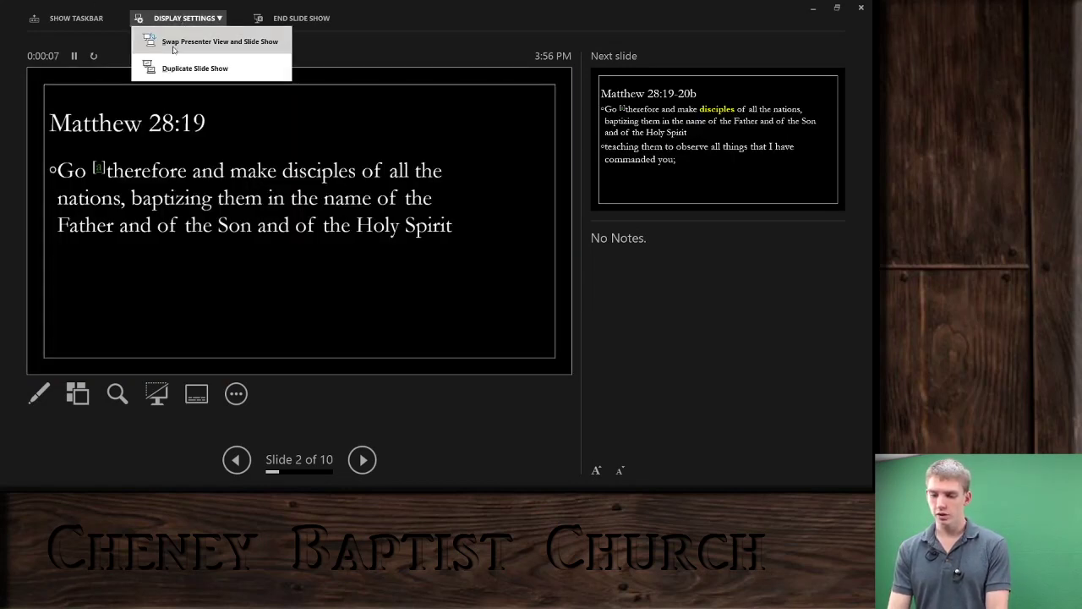
click(166, 69)
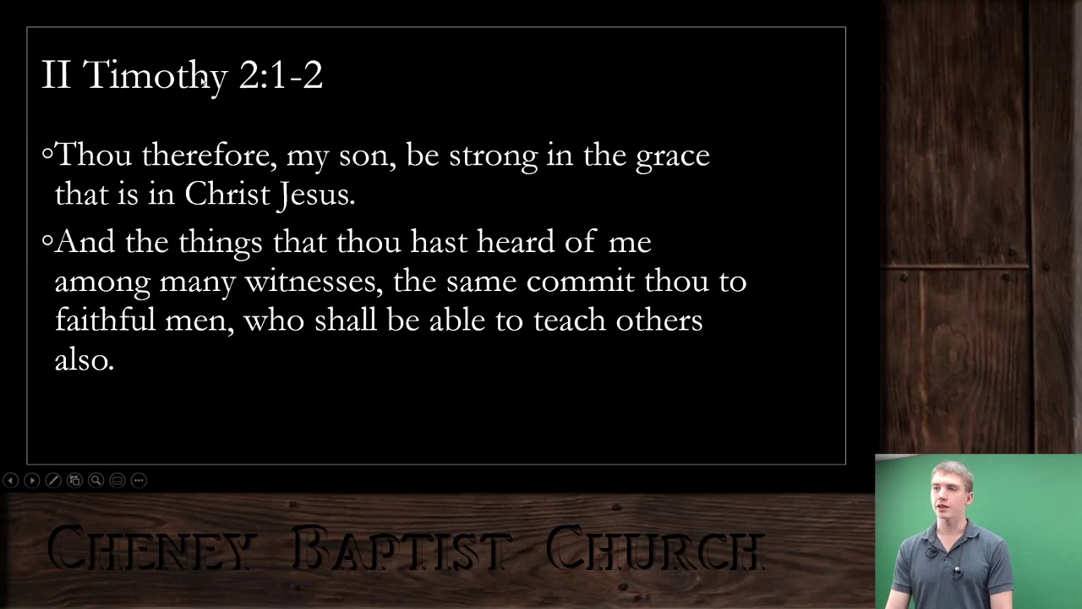
key(Right)
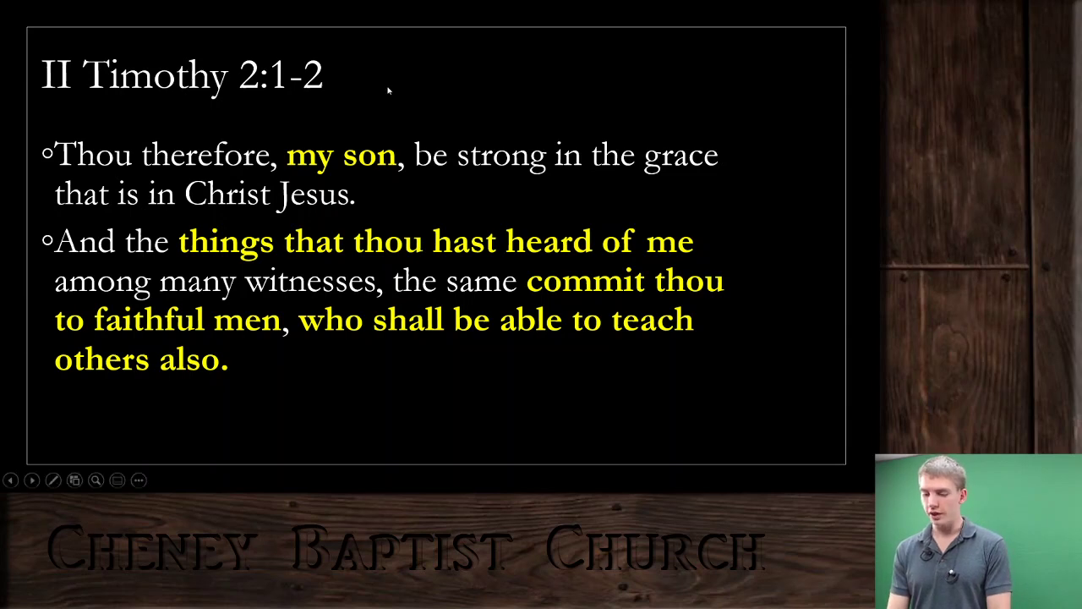
key(Escape)
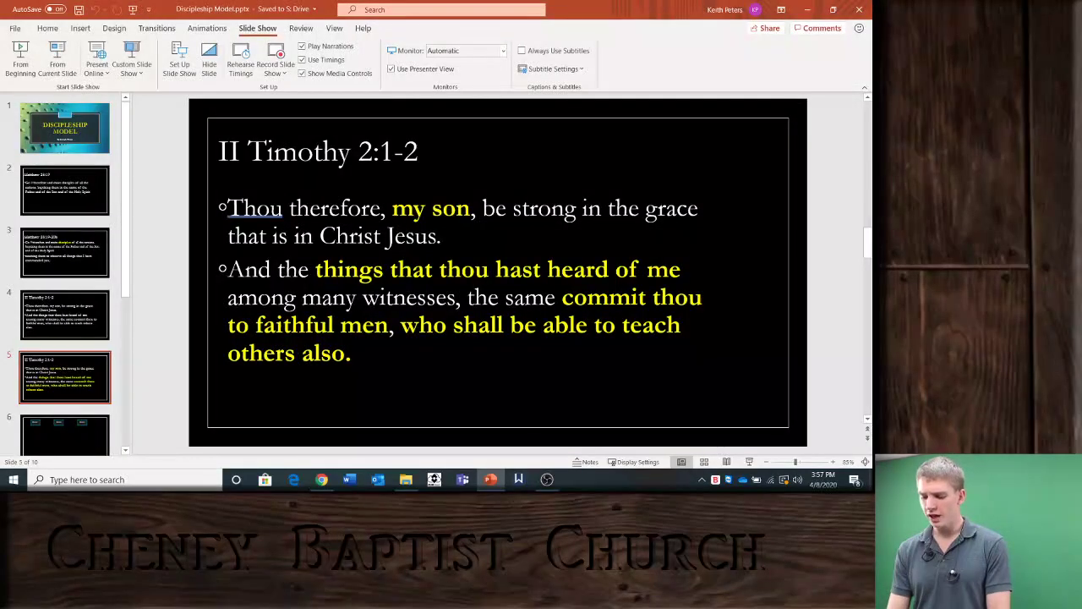
Step: Switch back to OBS Studio and delete the wooden church background image from Scene 2
click(548, 480)
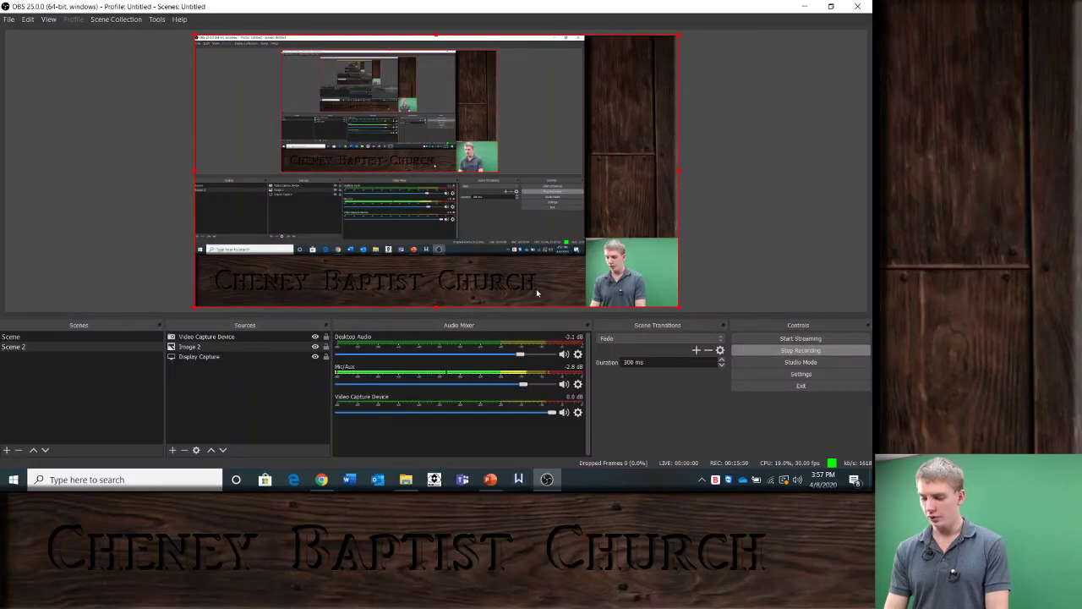
key(Delete)
click(480, 256)
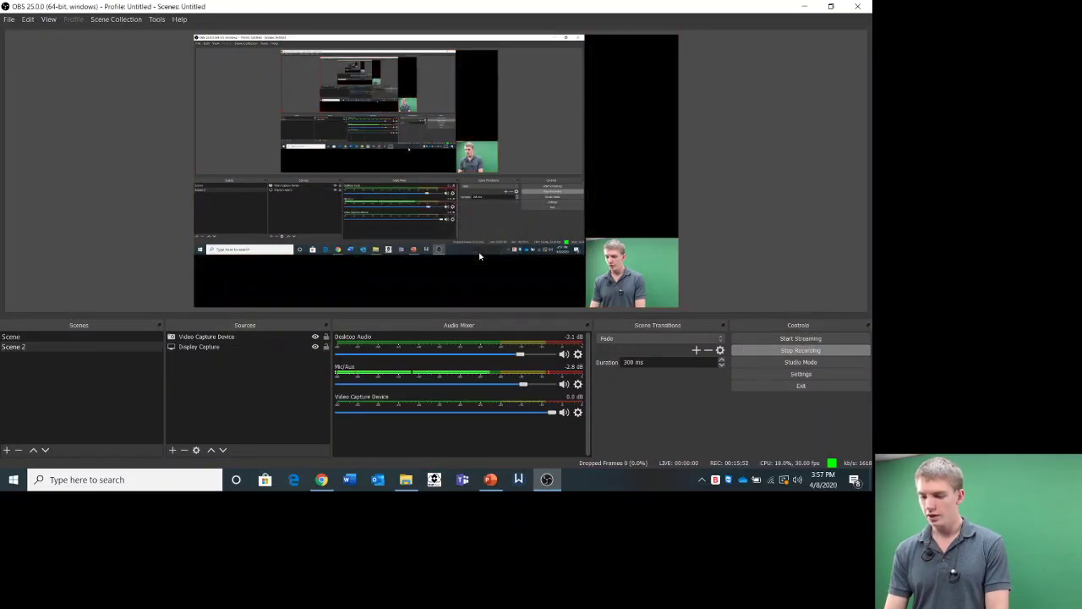
Step: Enlarge the display capture to fill the canvas, and enlarge the webcam capture and place it along the canvas's right edge
click(480, 253)
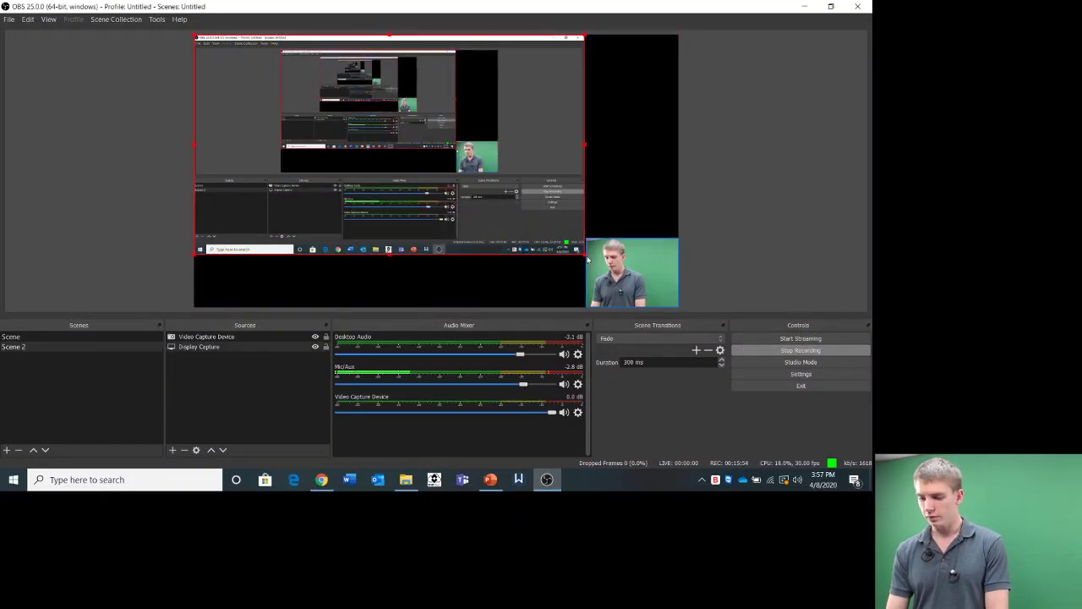
drag(588, 262, 645, 315)
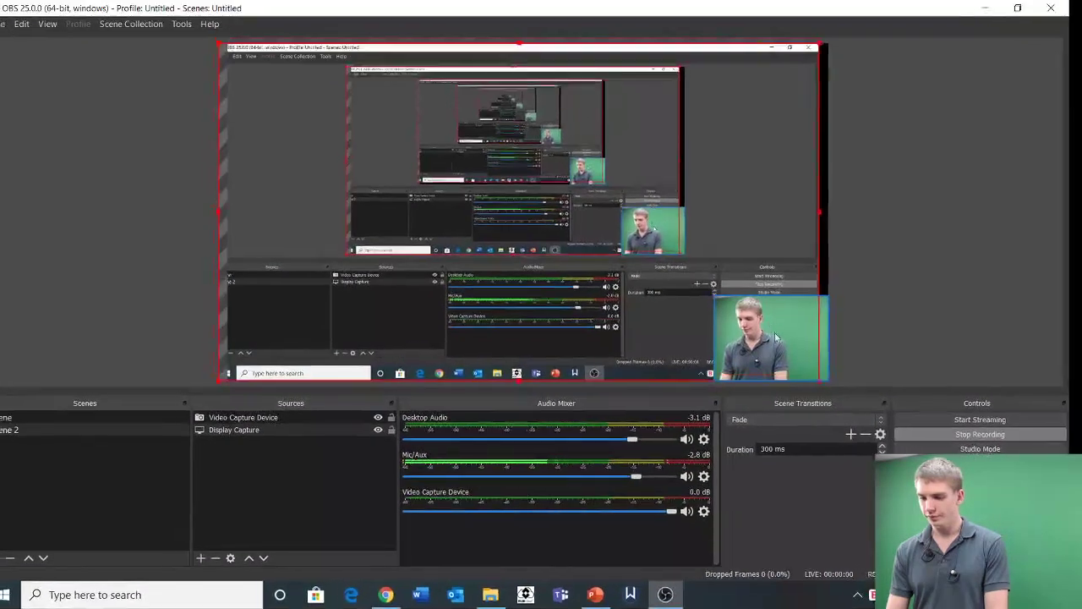
click(812, 332)
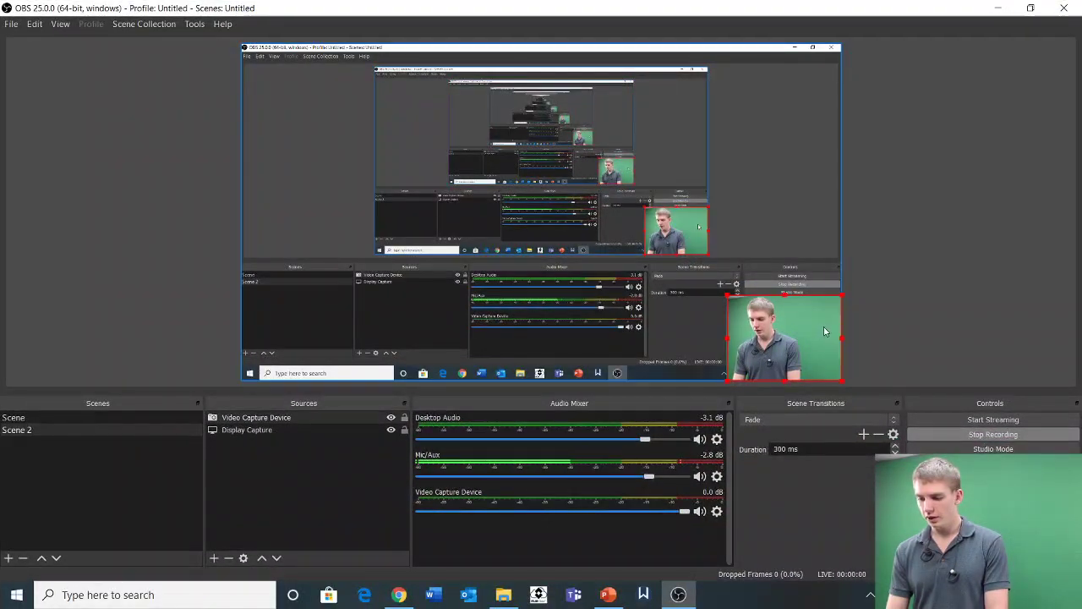
drag(826, 331, 588, 103)
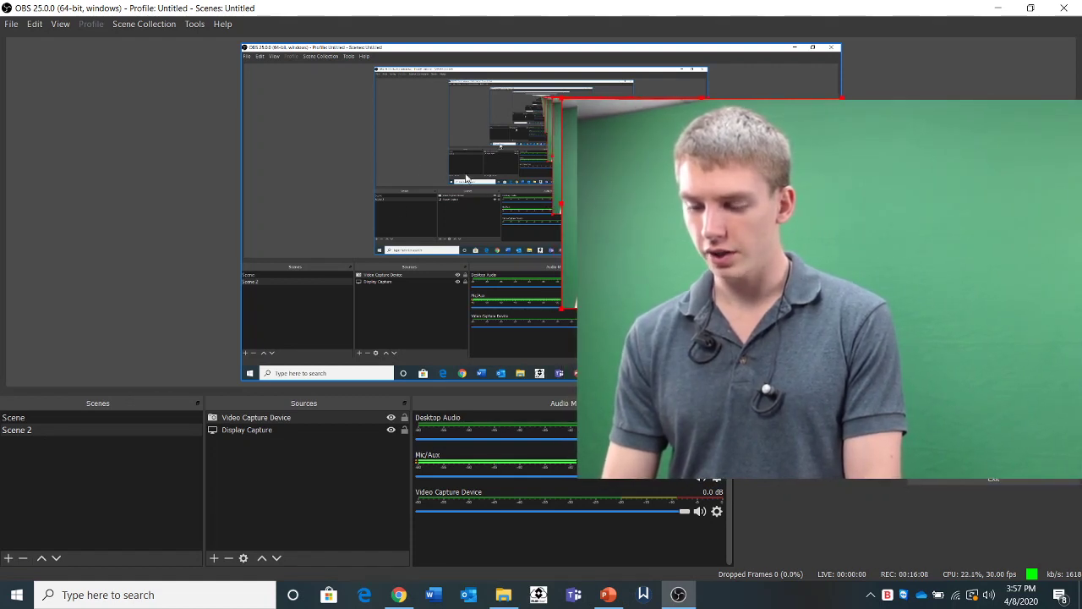